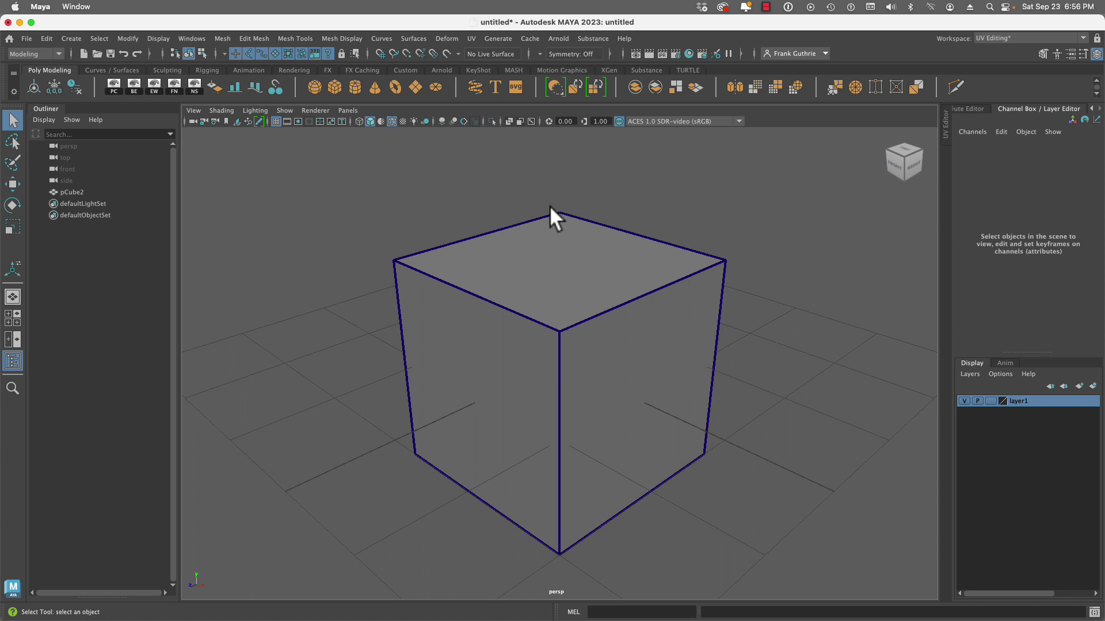
Step: From the Curves / Surfaces shelf, create a NURBS circle at the origin and duplicate it twice
{"action": "left_click", "coordinate": [118, 70]}
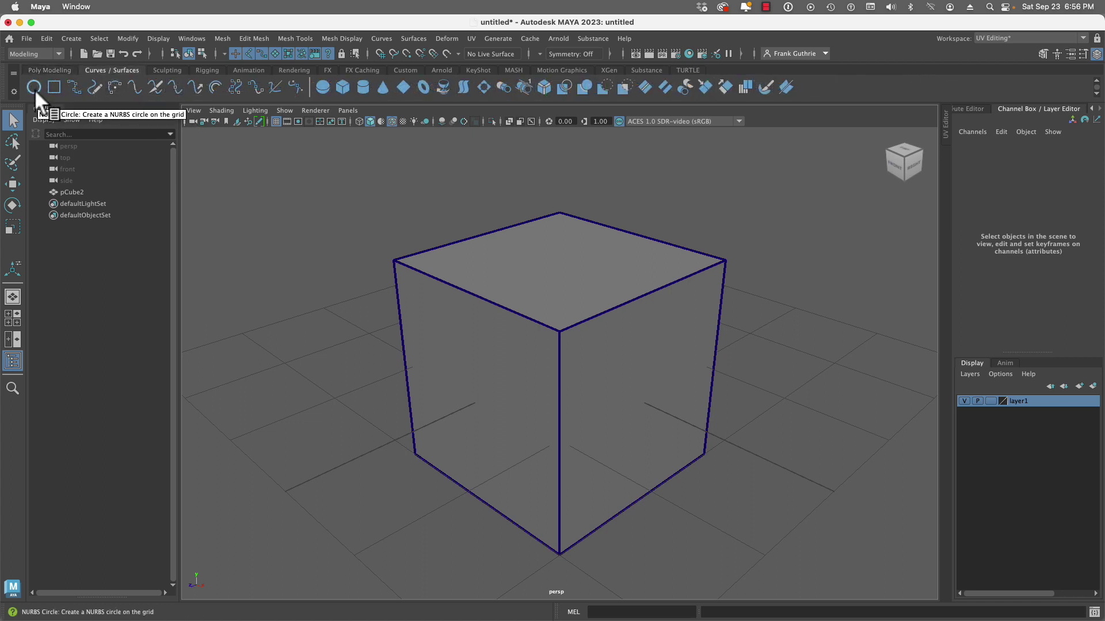
{"action": "left_click", "coordinate": [34, 89]}
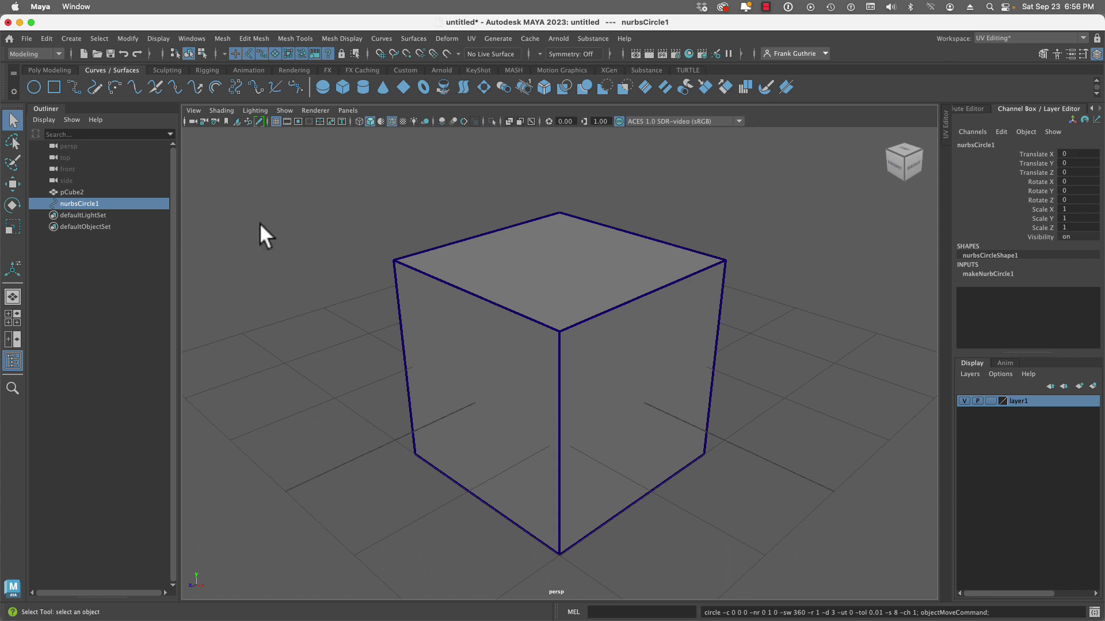
{"action": "key", "text": "super+d"}
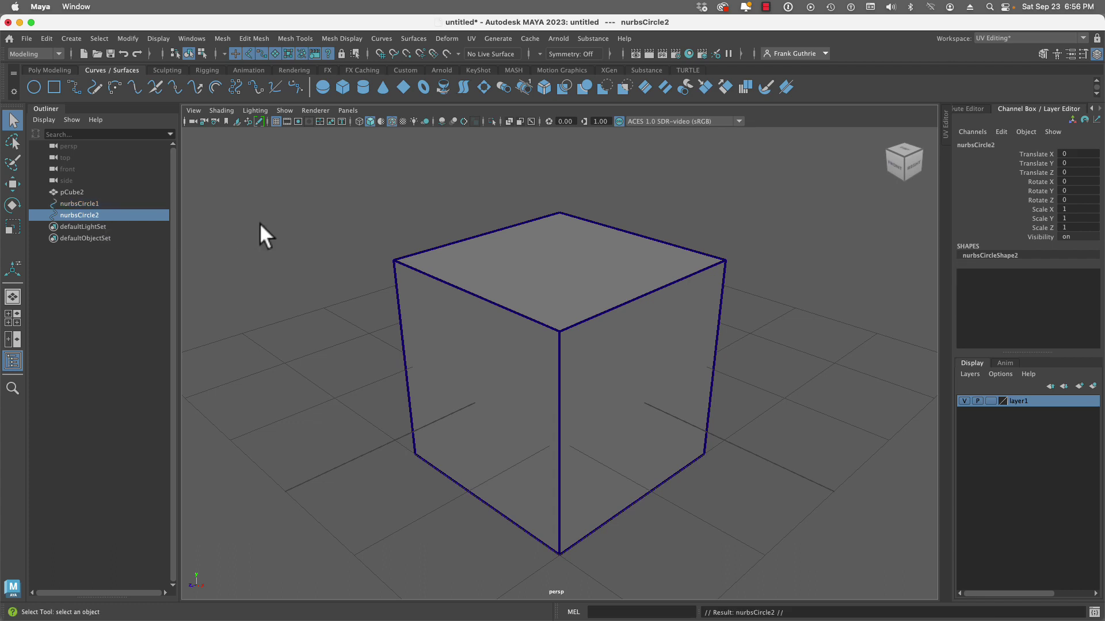
{"action": "key", "text": "super+d"}
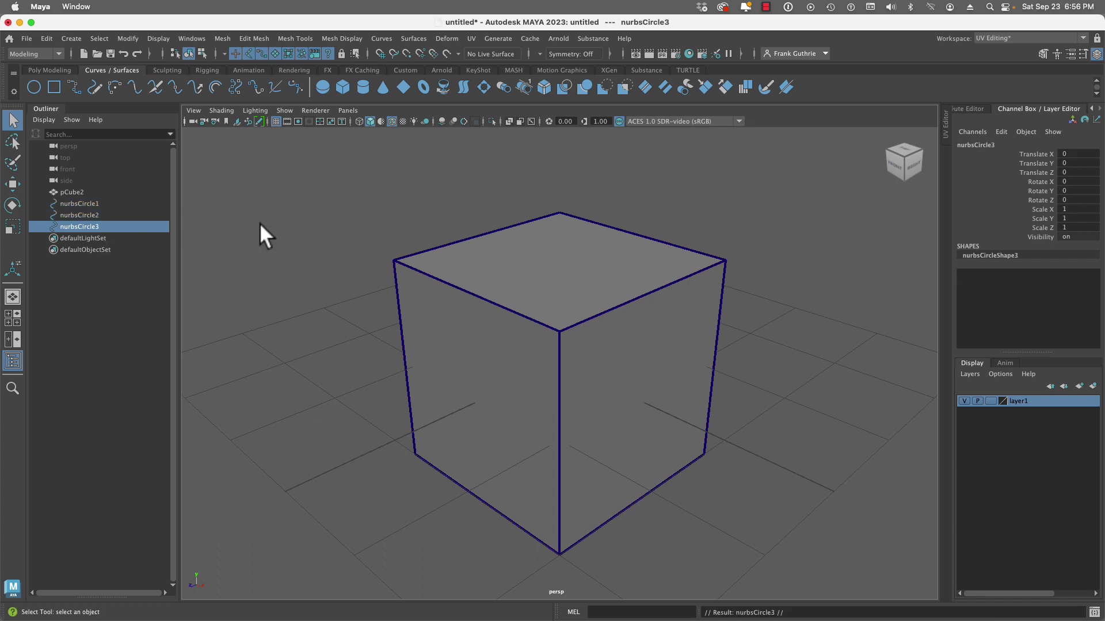
Step: Scale all three circles uniformly to about 60.867 so they ring the cube
{"action": "left_click", "coordinate": [71, 204], "text": "shift"}
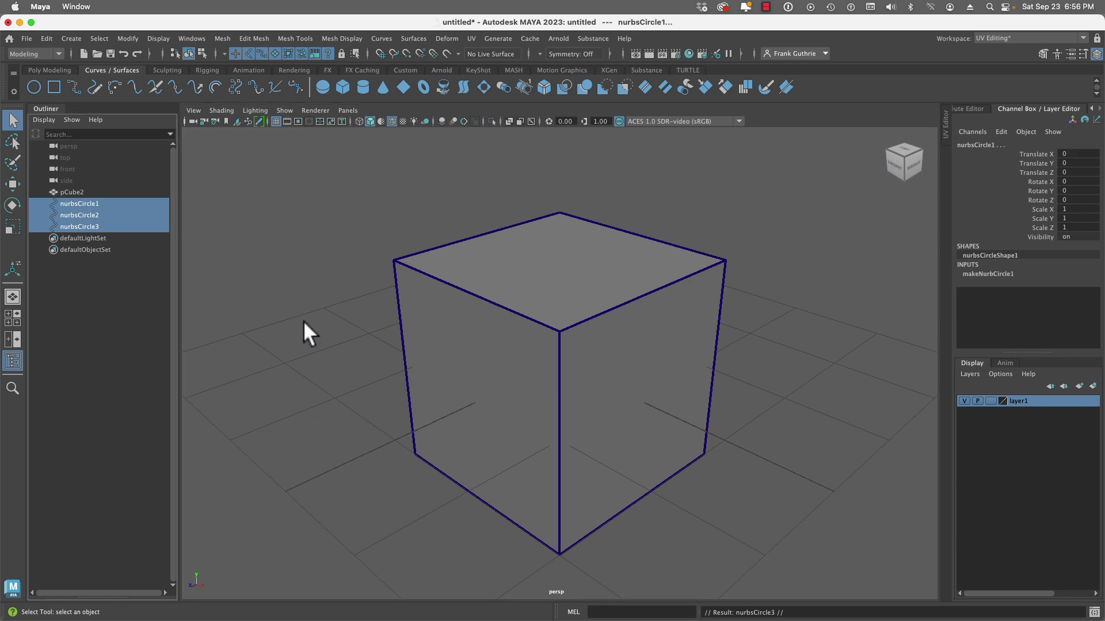
{"action": "key", "text": "r"}
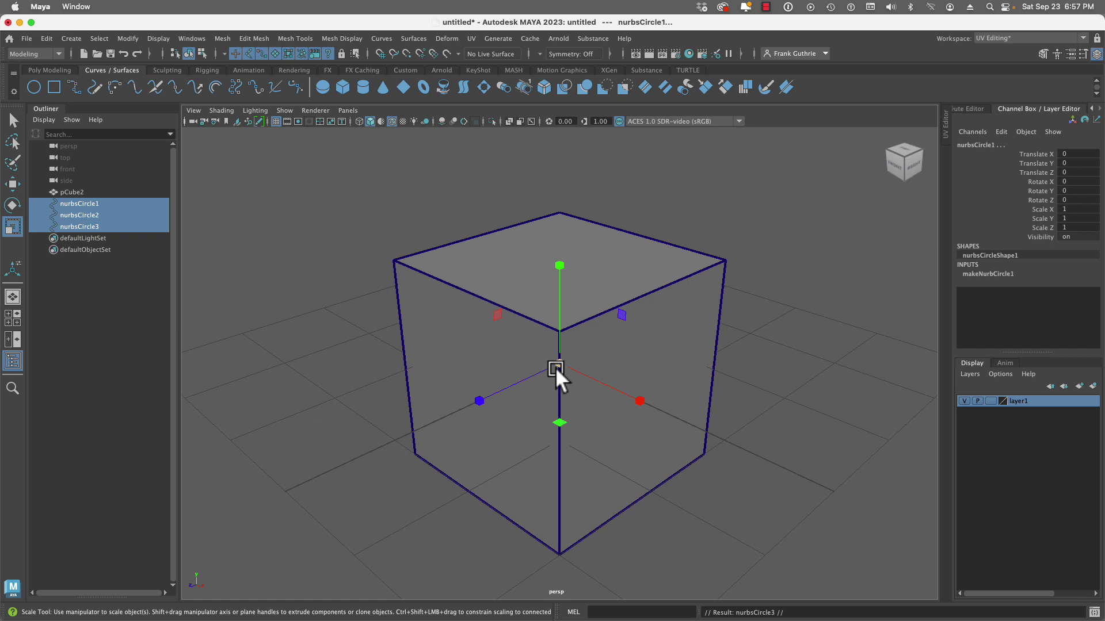
{"action": "left_click_drag", "start_coordinate": [558, 362], "coordinate": [765, 362]}
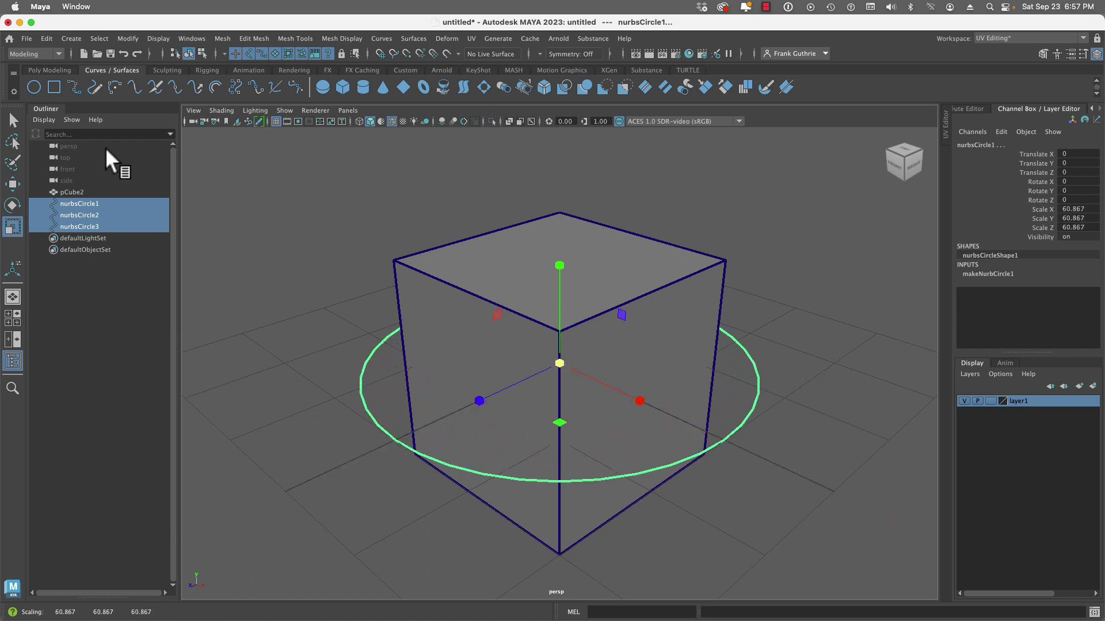
Step: Rotate nurbsCircle2 90° around the X axis so it stands upright
{"action": "left_click", "coordinate": [93, 218]}
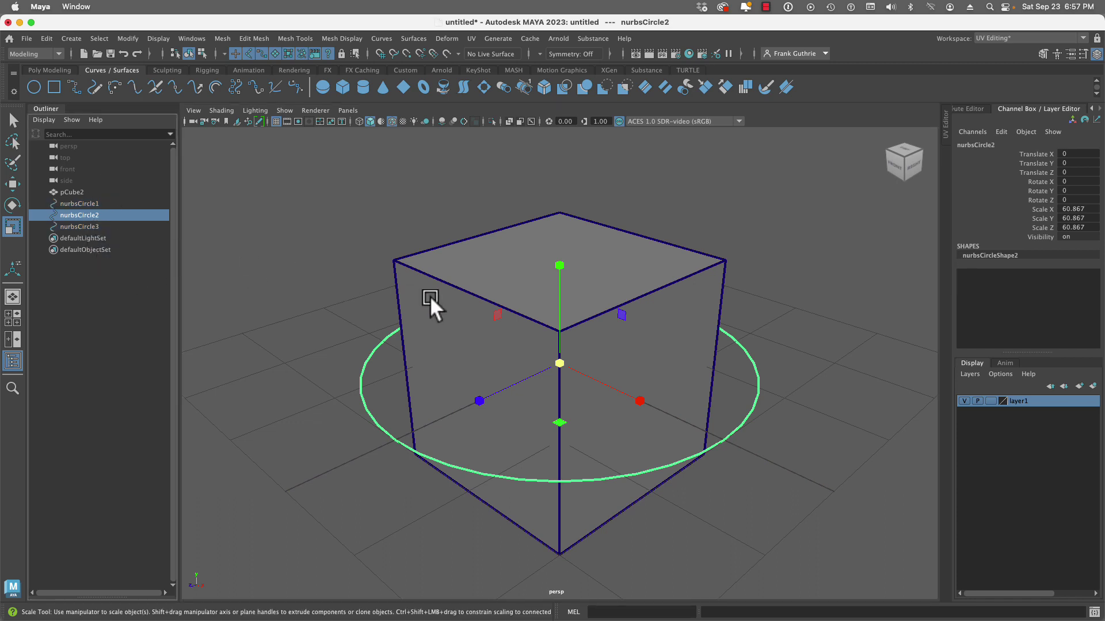
{"action": "key", "text": "e"}
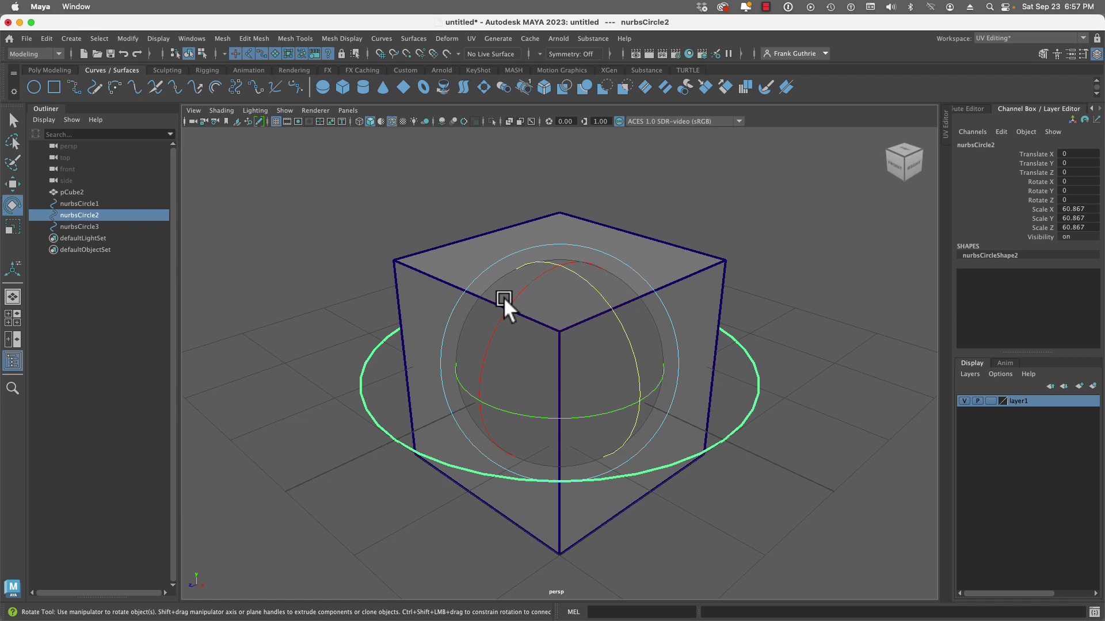
{"action": "left_click_drag", "start_coordinate": [503, 296], "coordinate": [492, 350]}
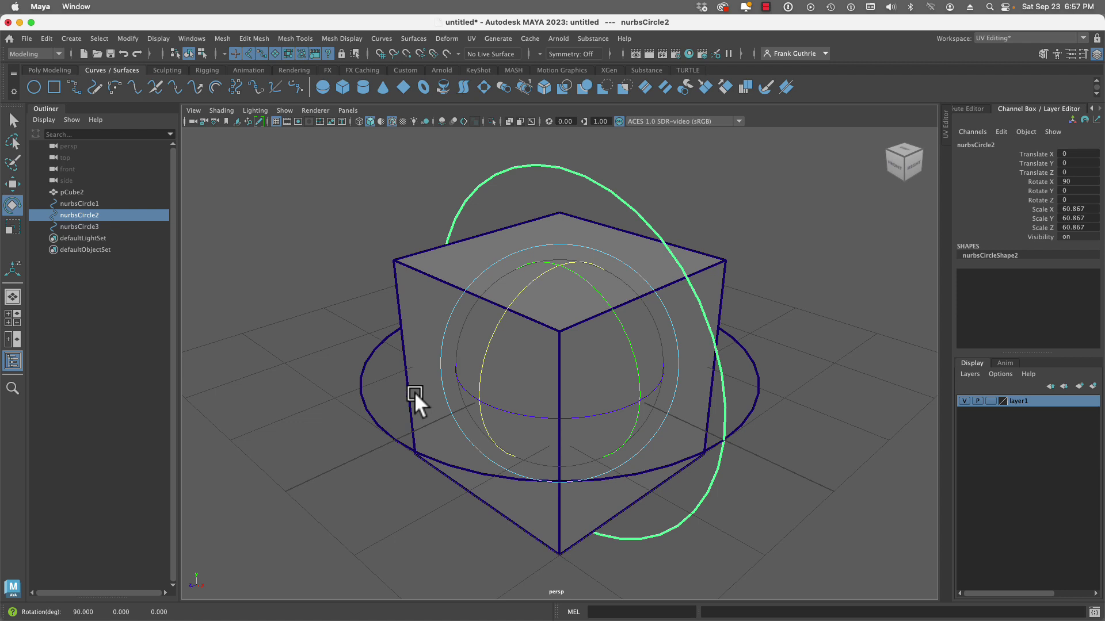
Step: Rotate nurbsCircle3 -90° around the Z axis, then clear the selection
{"action": "left_click", "coordinate": [79, 226]}
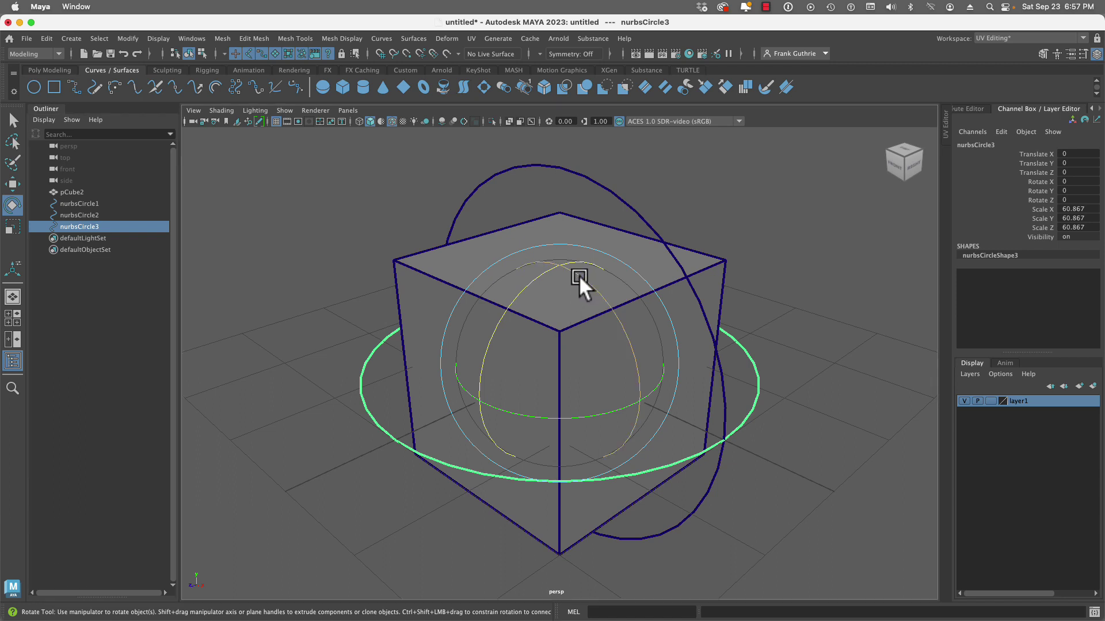
{"action": "left_click_drag", "start_coordinate": [578, 276], "coordinate": [606, 336]}
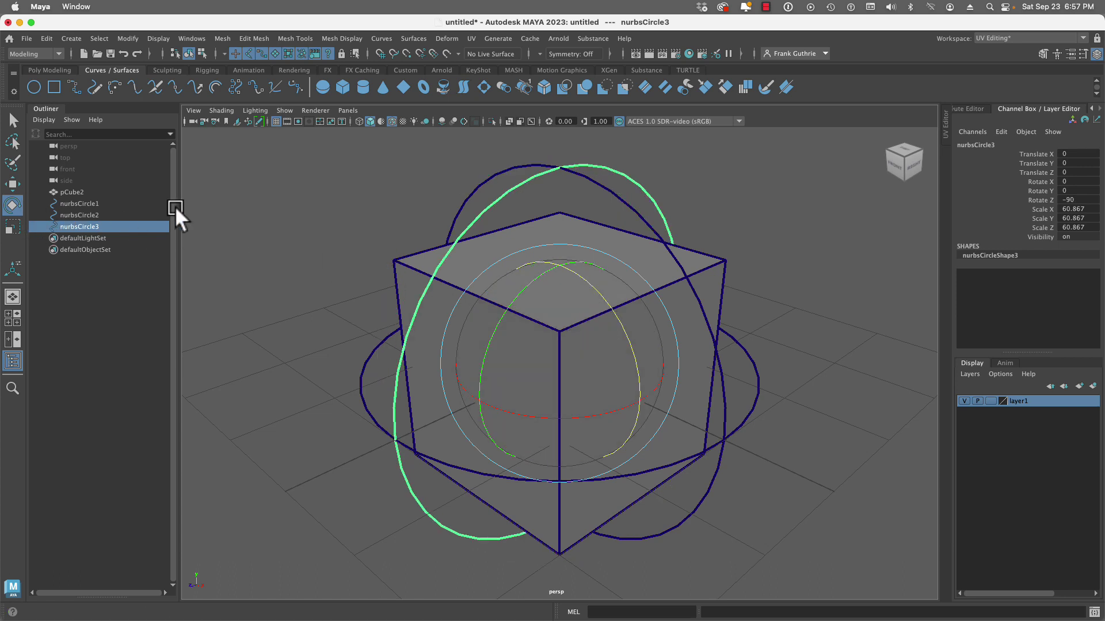
{"action": "left_click", "coordinate": [267, 195]}
Step: With the cube selected, split into four views, shade and zoom out top, front, side, then activate persp
{"action": "left_click", "coordinate": [403, 262]}
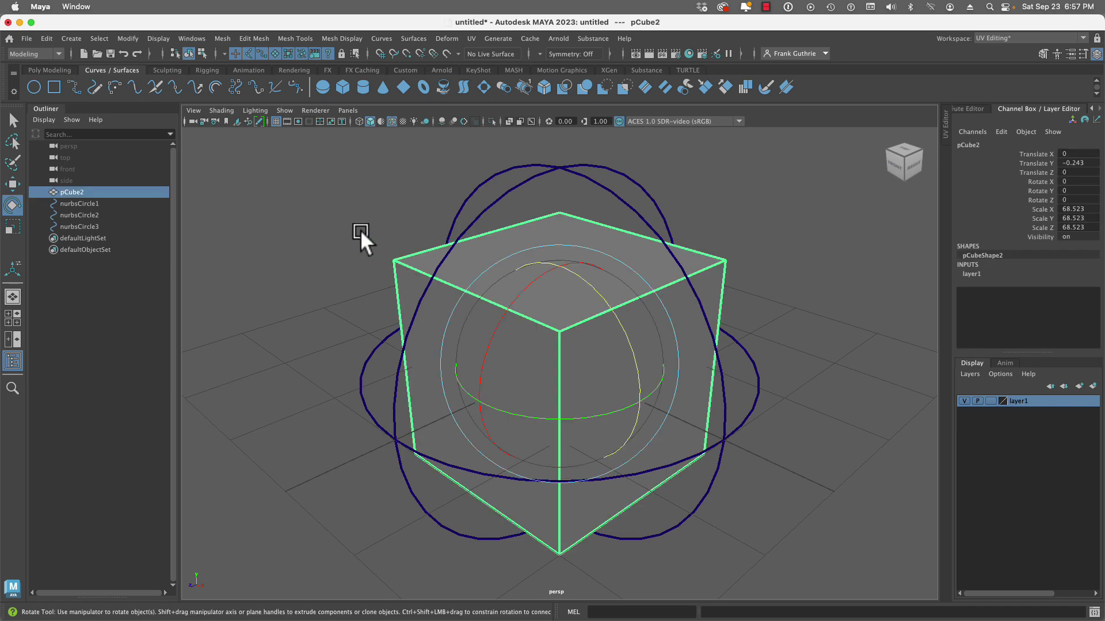
{"action": "key", "text": "space"}
{"action": "scroll", "coordinate": [360, 230], "scroll_direction": "down", "scroll_amount": 4}
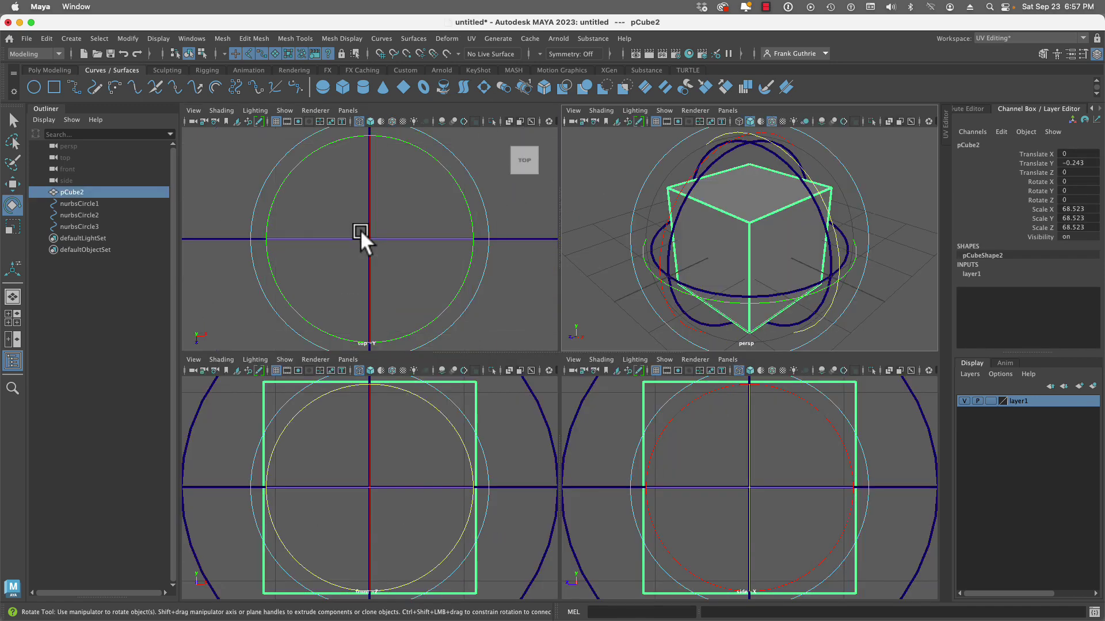
{"action": "key", "text": "q"}
{"action": "scroll", "coordinate": [432, 446], "scroll_direction": "down", "scroll_amount": 5}
{"action": "key", "text": "5"}
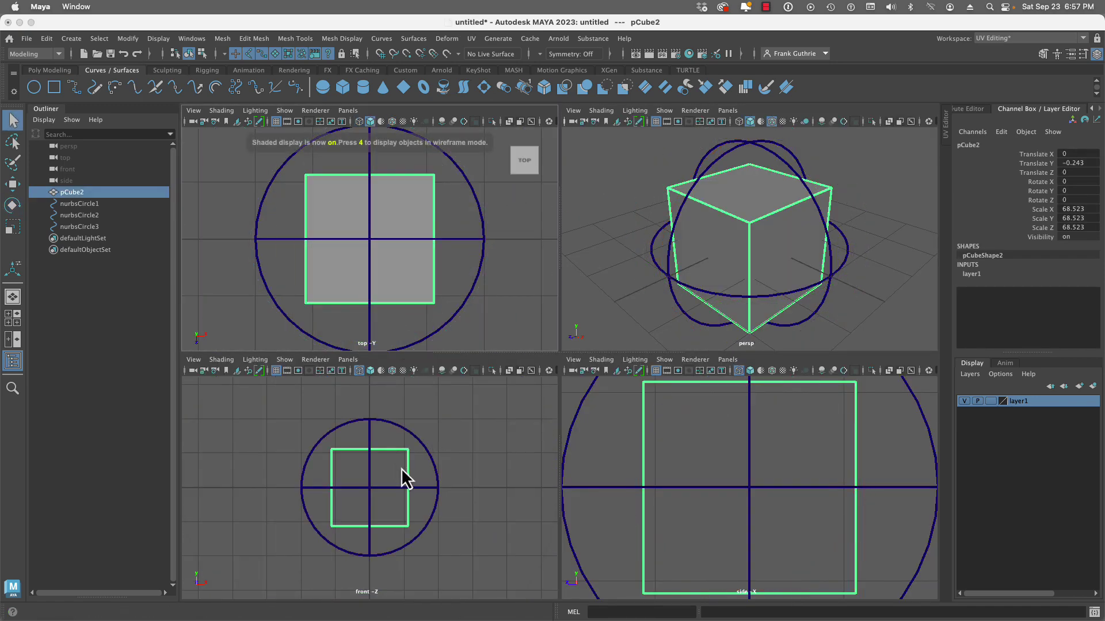
{"action": "key", "text": "5"}
{"action": "scroll", "coordinate": [633, 415], "scroll_direction": "down", "scroll_amount": 5}
{"action": "key", "text": "5"}
{"action": "scroll", "coordinate": [349, 220], "scroll_direction": "down", "scroll_amount": 2}
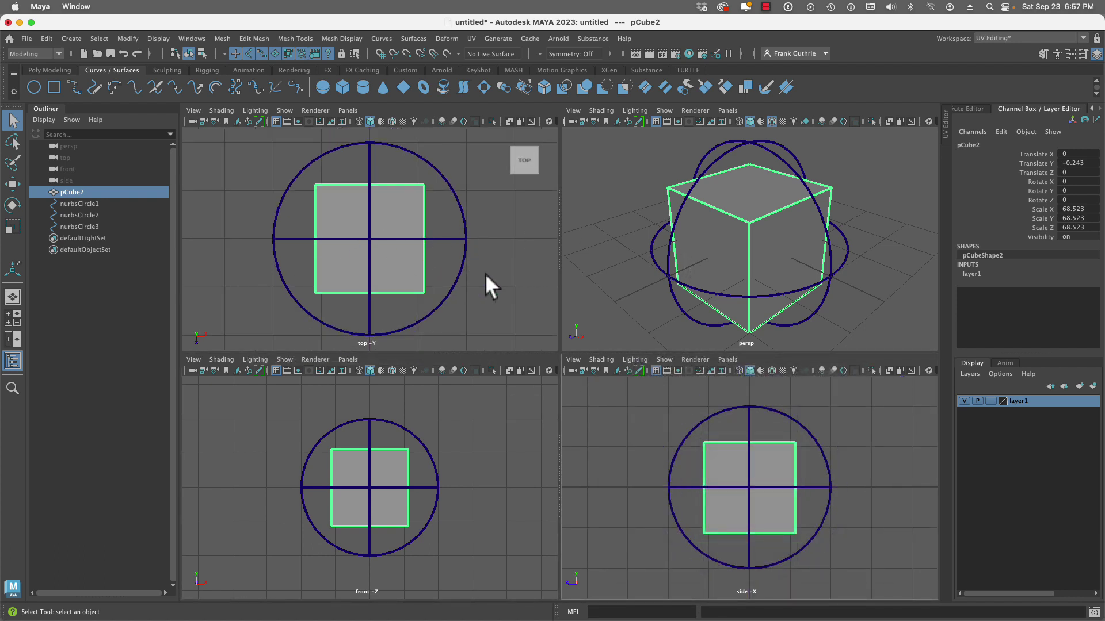
{"action": "scroll", "coordinate": [450, 468], "scroll_direction": "up", "scroll_amount": 2}
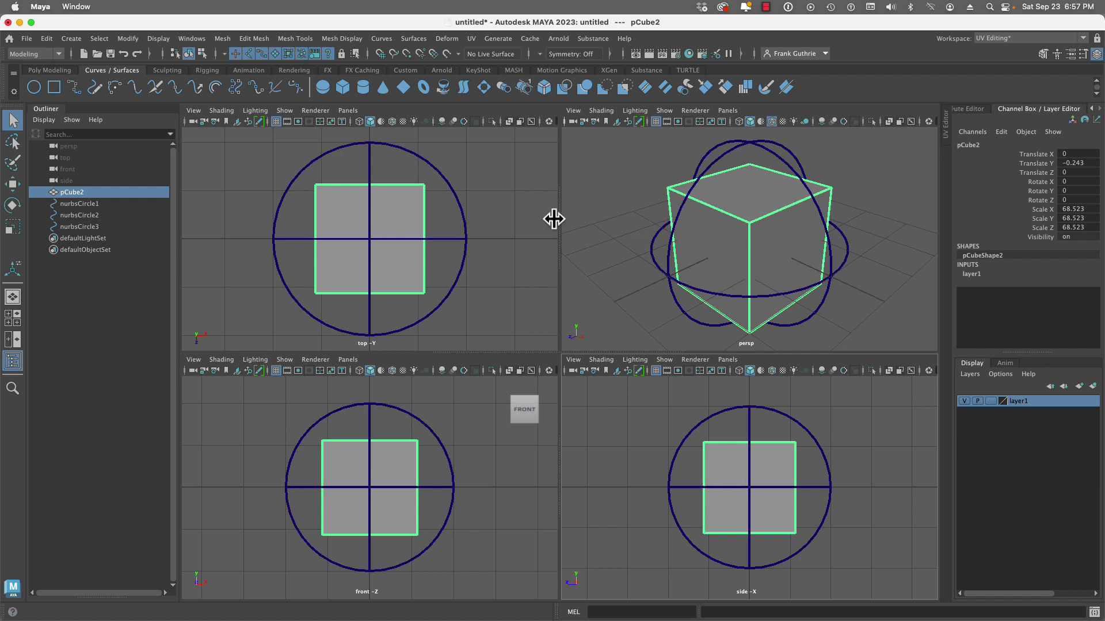
{"action": "left_click", "coordinate": [724, 196]}
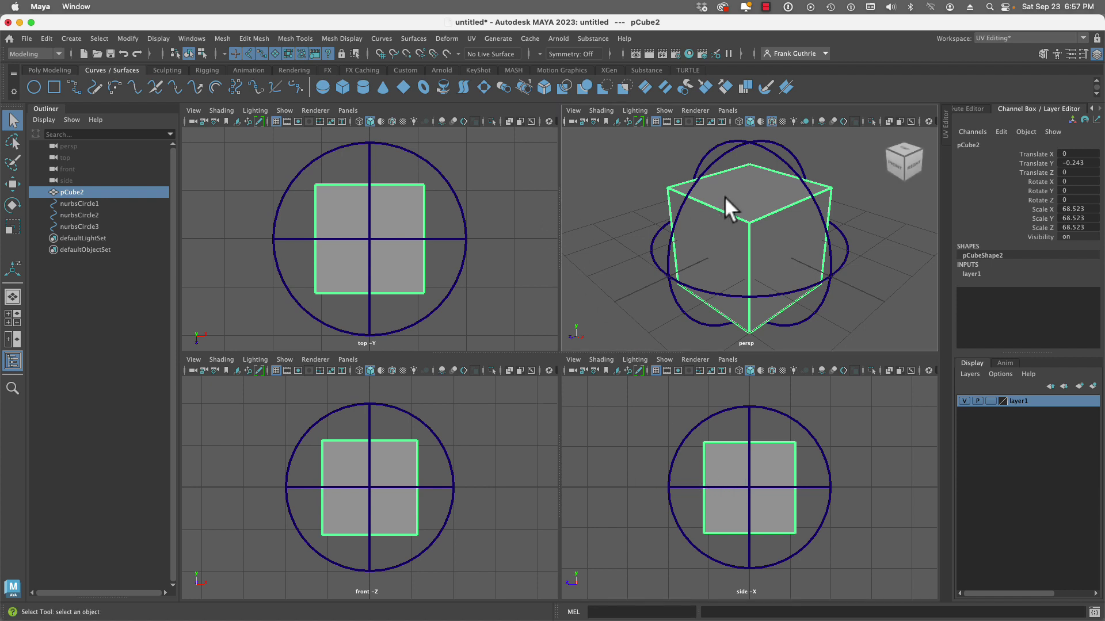
Step: Apply Mesh > Smooth from the Poly Modeling tools to the cube
{"action": "left_click", "coordinate": [38, 68]}
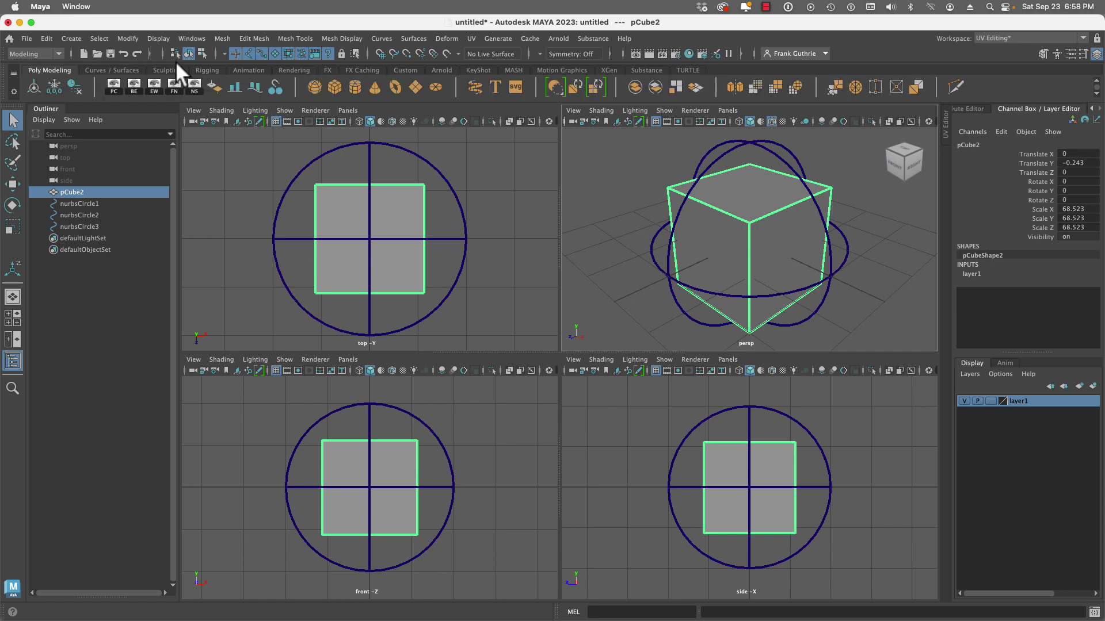
{"action": "left_click", "coordinate": [220, 39]}
{"action": "left_click", "coordinate": [243, 171]}
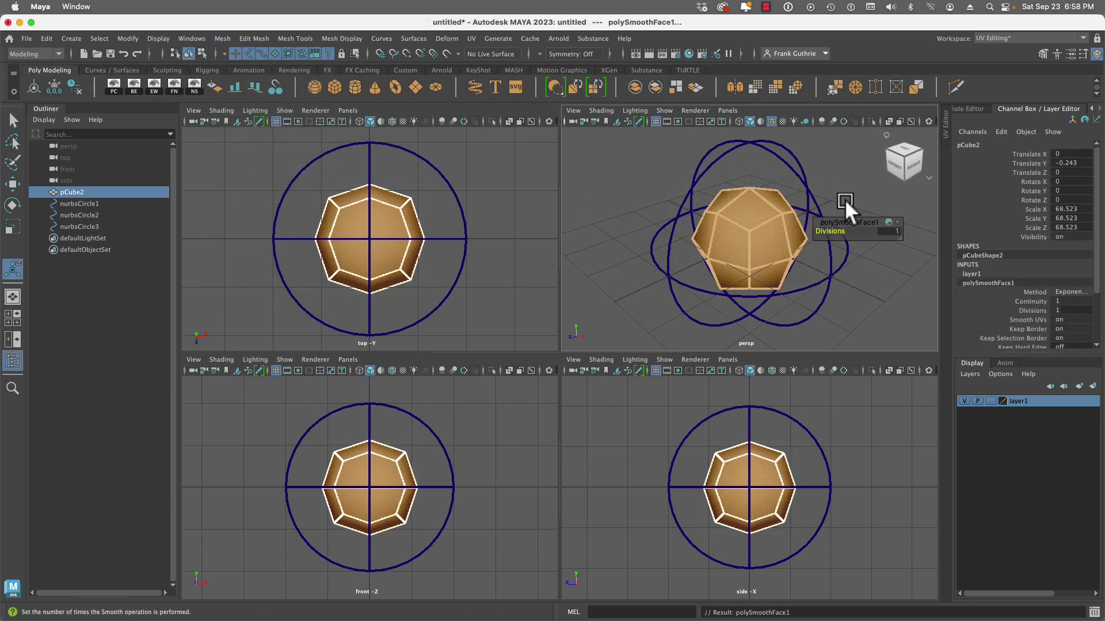
Step: Maximize the perspective view and show pCube2 with smooth mesh preview (3)
{"action": "left_click", "coordinate": [845, 199]}
{"action": "key", "text": "space"}
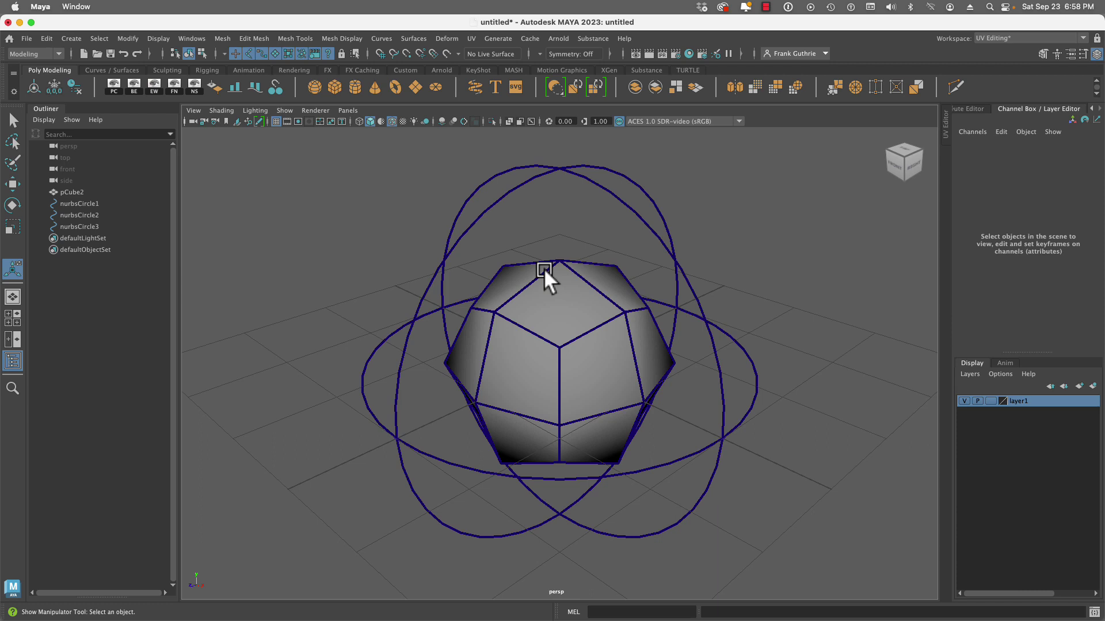
{"action": "left_click", "coordinate": [544, 268]}
{"action": "key", "text": "3"}
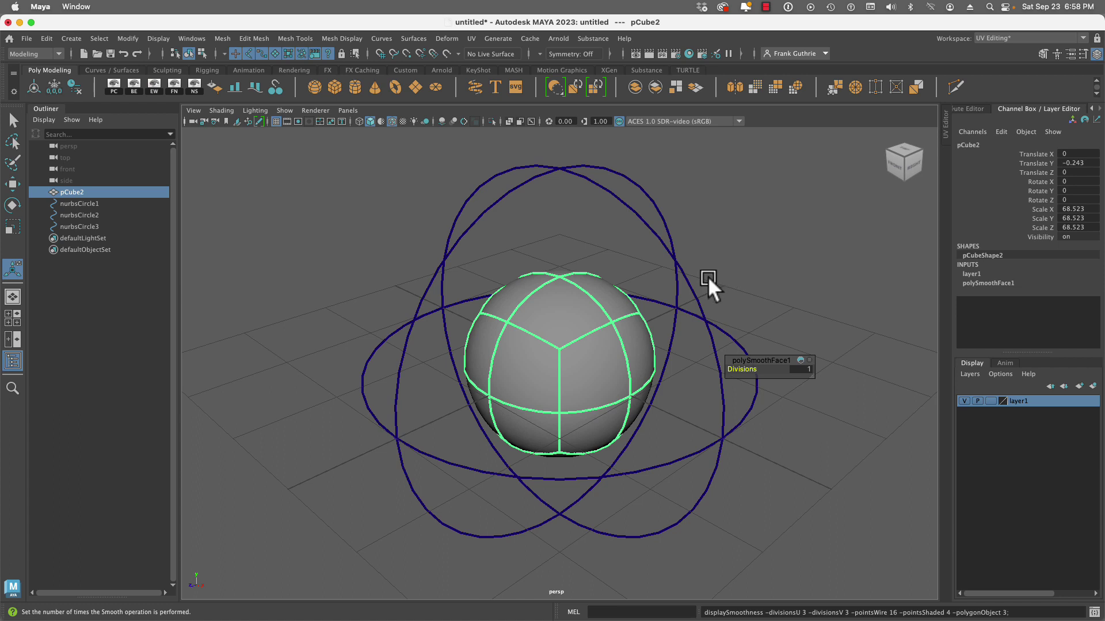
Step: Scale pCube2 uniformly with the centre handle, then shrink it slightly to about 138.042
{"action": "key", "text": "r"}
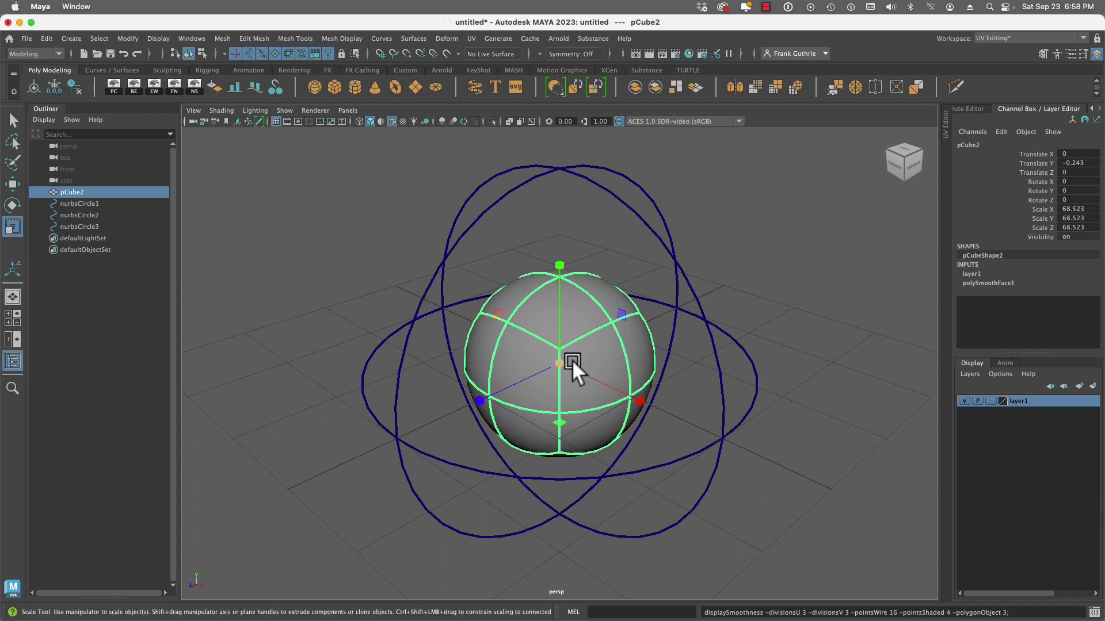
{"action": "left_click_drag", "start_coordinate": [559, 362], "coordinate": [764, 351]}
{"action": "left_click_drag", "start_coordinate": [561, 363], "coordinate": [547, 365]}
Step: Check the sphere's fit against the circles in maximized top, front and side views
{"action": "key", "text": "space"}
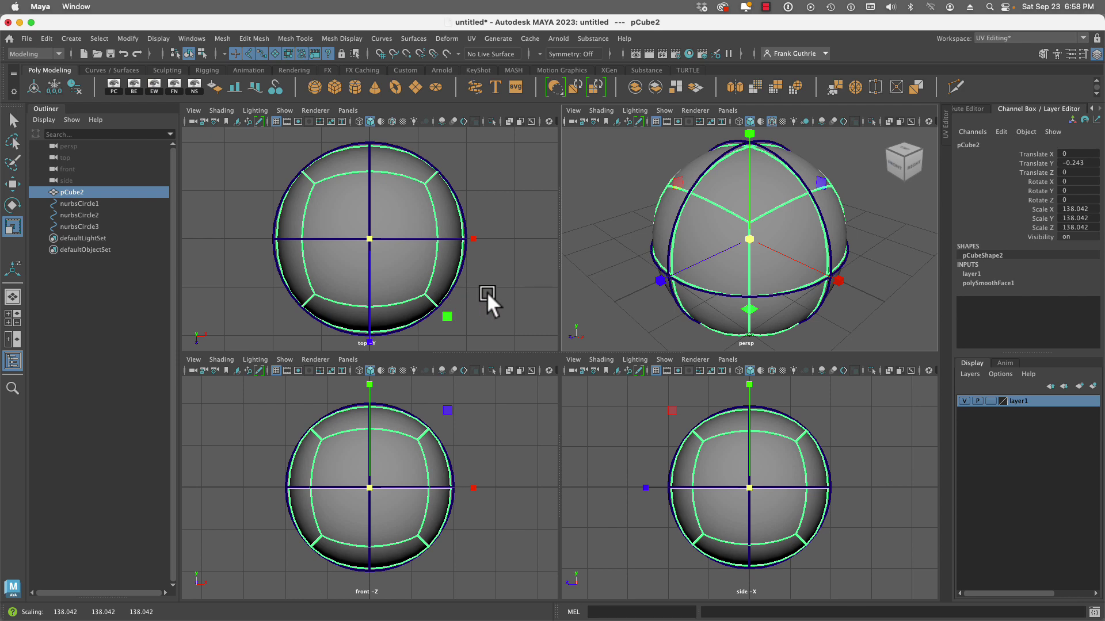
{"action": "key", "text": "space"}
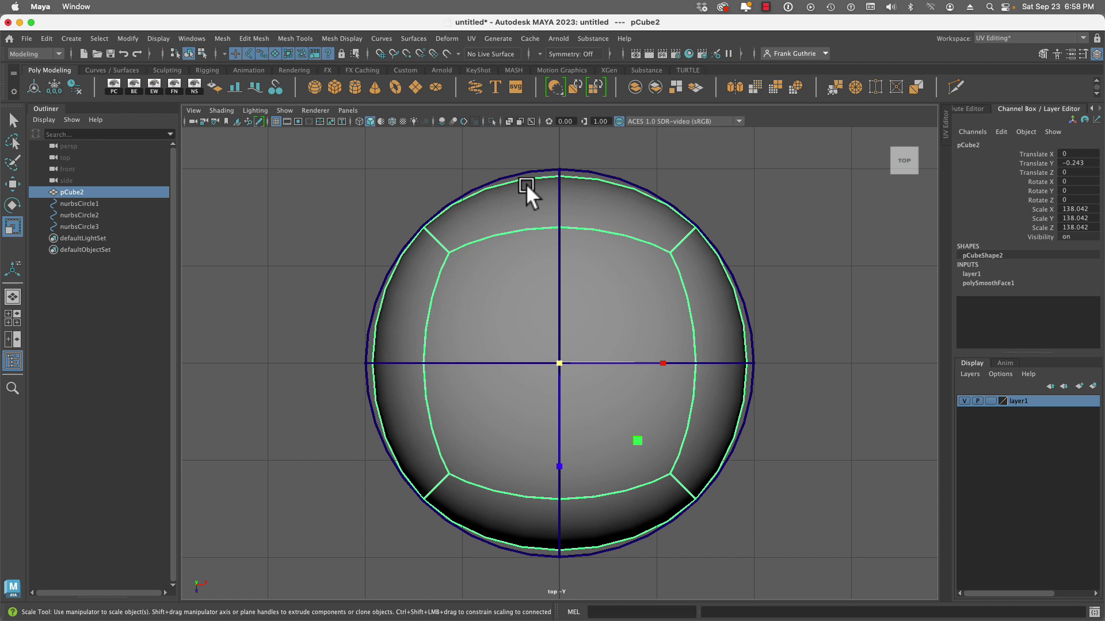
{"action": "key", "text": "space"}
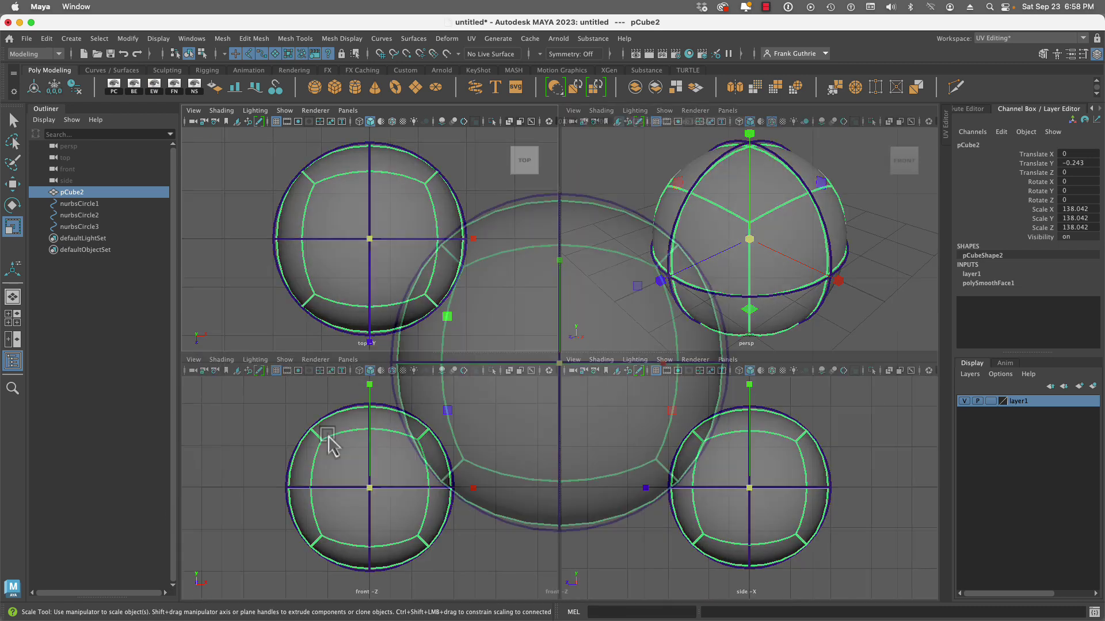
{"action": "key", "text": "space"}
{"action": "key", "text": "space"}
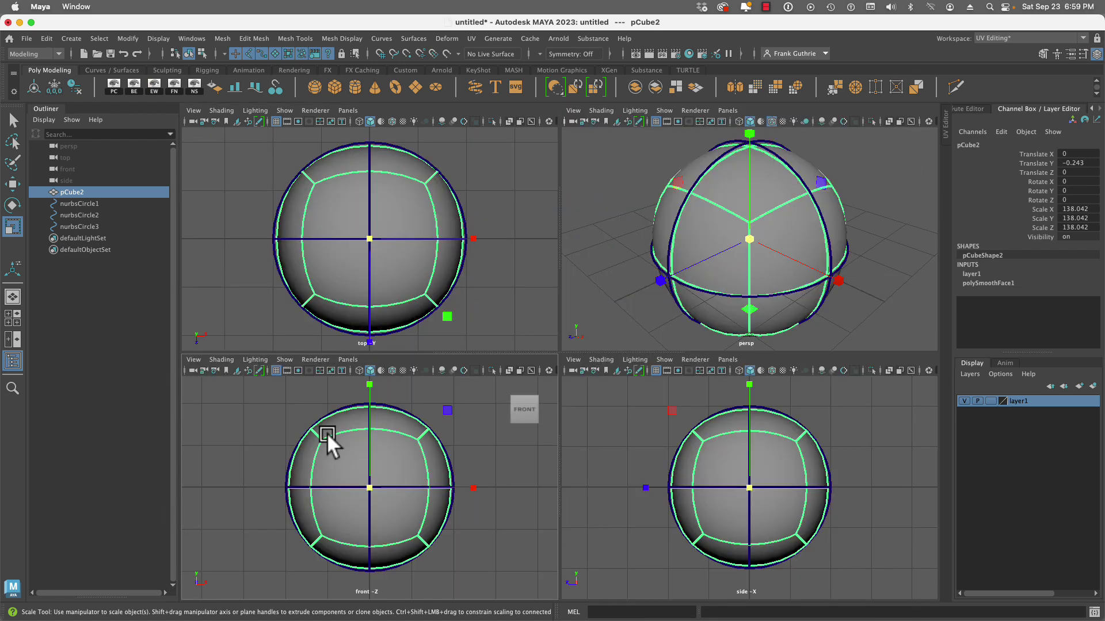
{"action": "key", "text": "space"}
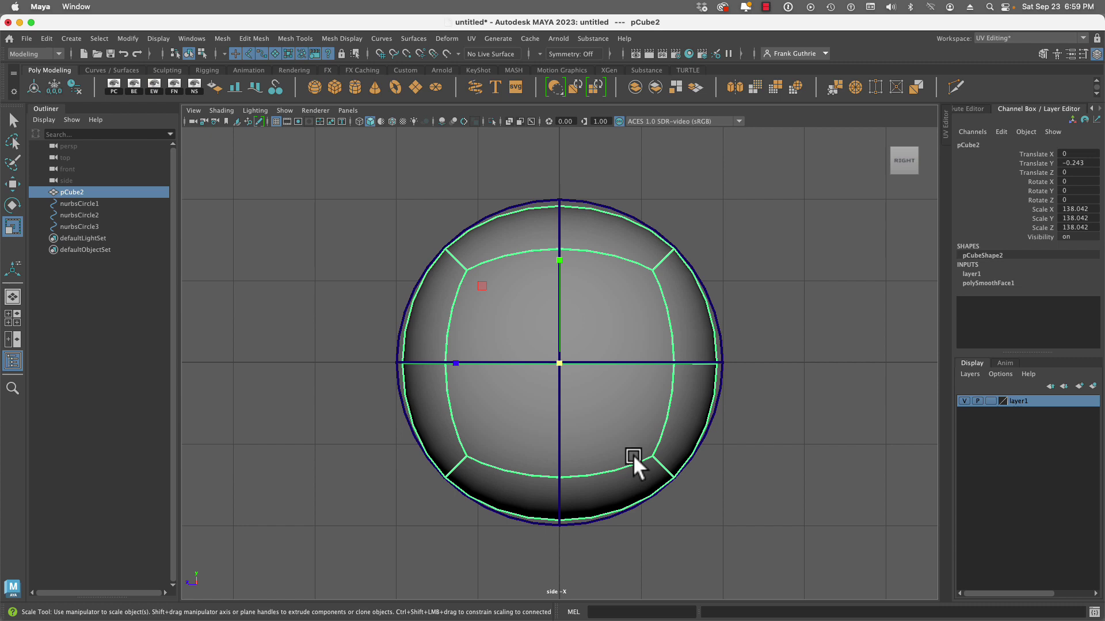
{"action": "key", "text": "space"}
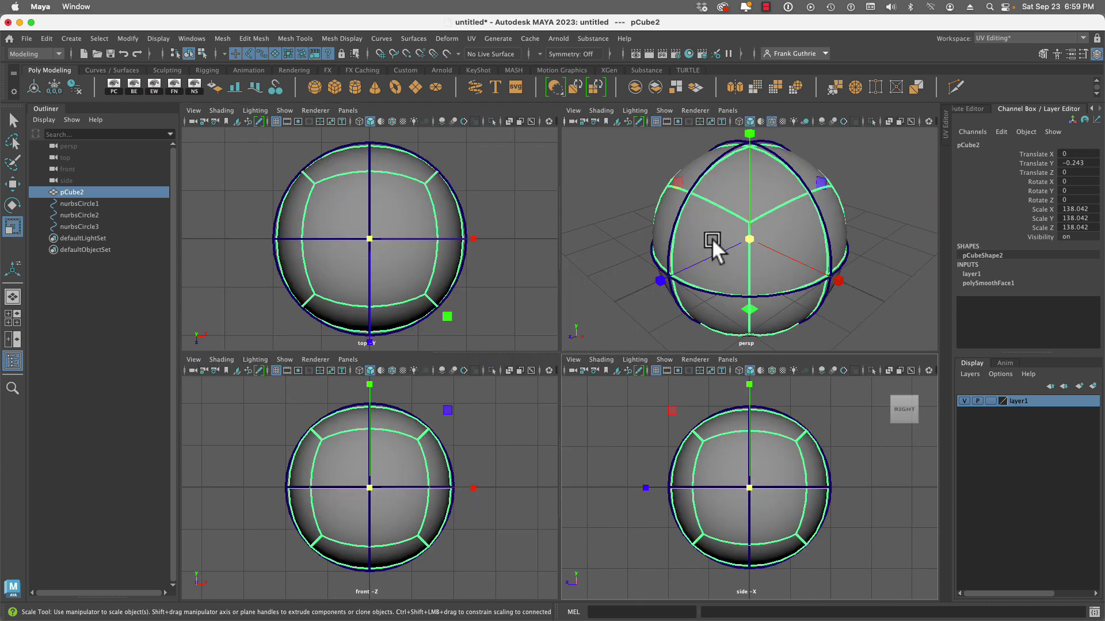
Step: Nudge pCube2's uniform scale up to about 143.938 in the full-size perspective view
{"action": "left_click_drag", "start_coordinate": [748, 237], "coordinate": [752, 239]}
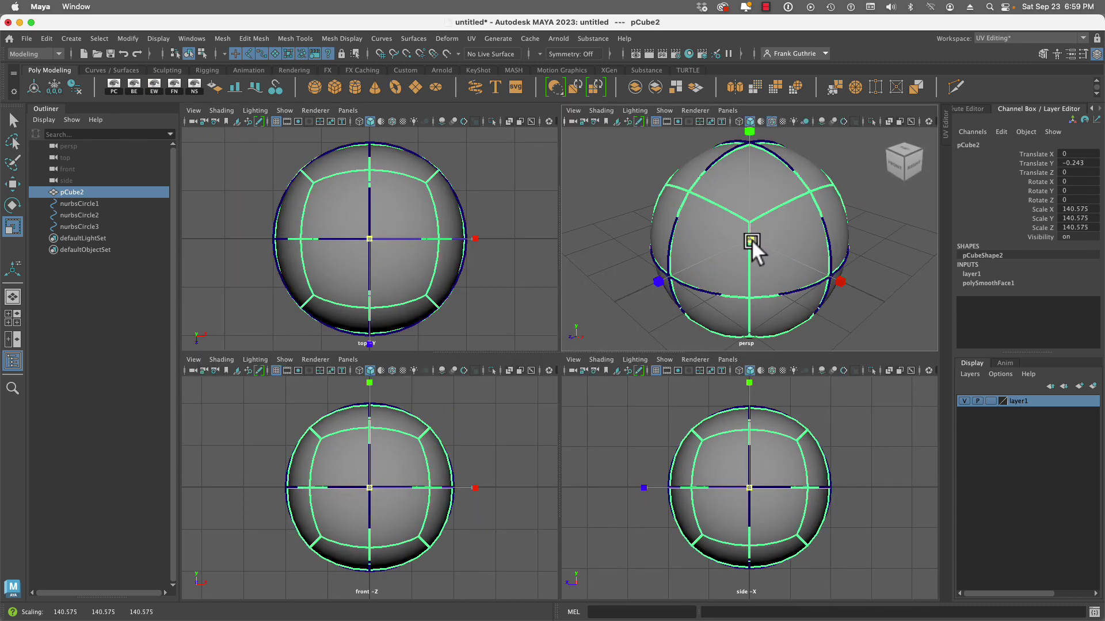
{"action": "key", "text": "space"}
{"action": "left_click_drag", "start_coordinate": [556, 362], "coordinate": [564, 365]}
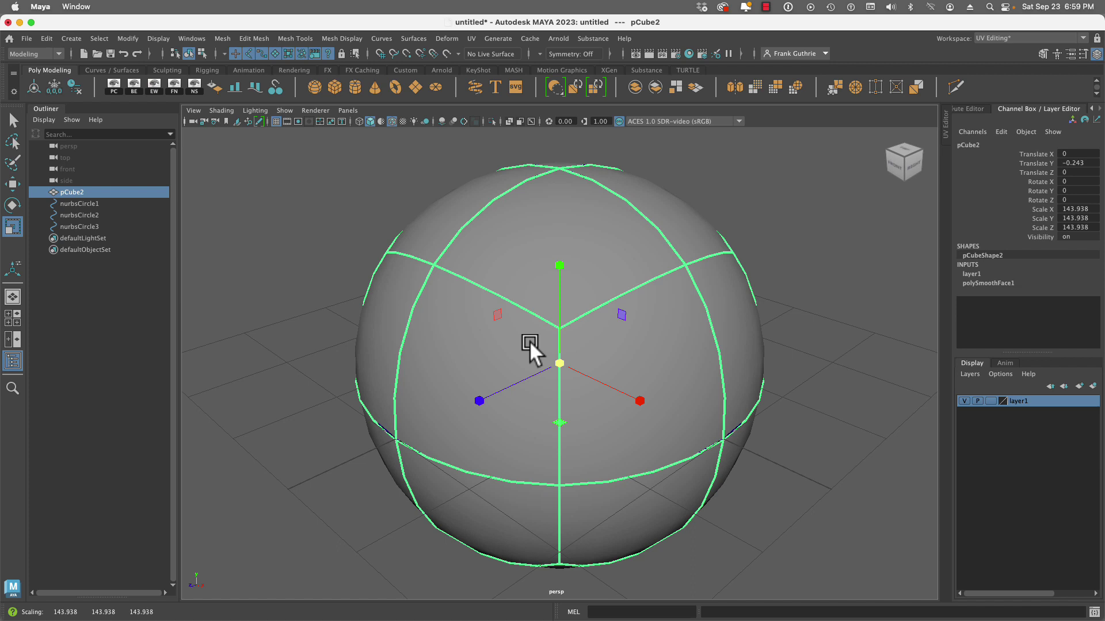
Step: Put pCube2 into vertex mode via the right-click menu and pick a few vertices
{"action": "key", "text": "q"}
{"action": "right_click_drag", "start_coordinate": [563, 278], "coordinate": [519, 279]}
{"action": "left_click", "coordinate": [559, 328]}
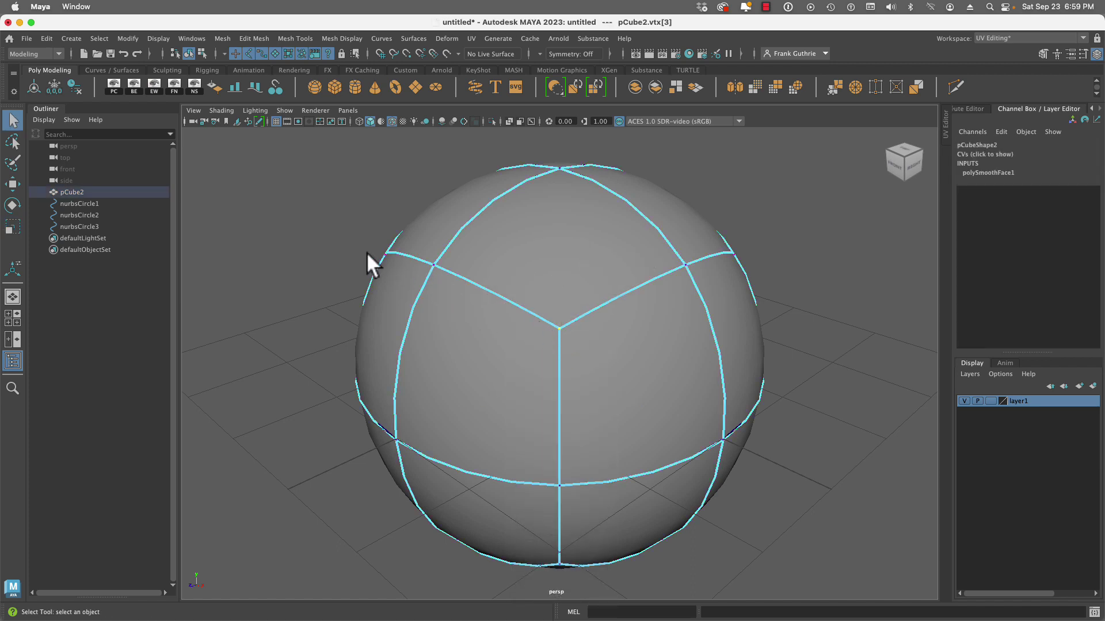
{"action": "left_click", "coordinate": [385, 253], "text": "shift"}
{"action": "left_click", "coordinate": [434, 265], "text": "shift"}
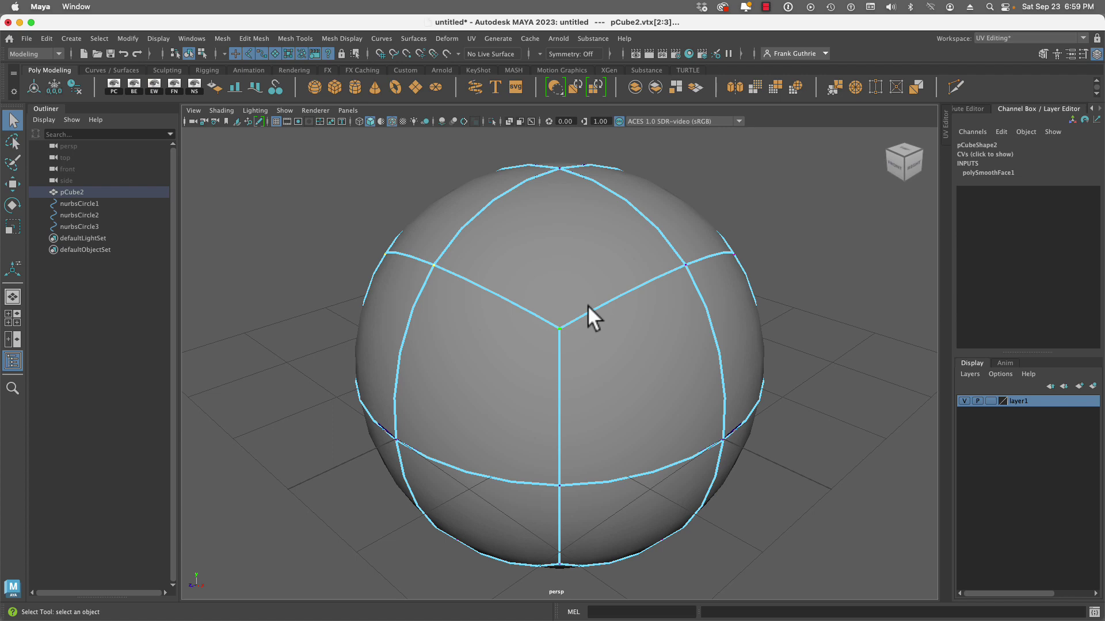
Step: In a wireframe top view, box-select the sphere's four corner vertex groups
{"action": "left_click", "coordinate": [314, 198]}
{"action": "key", "text": "space"}
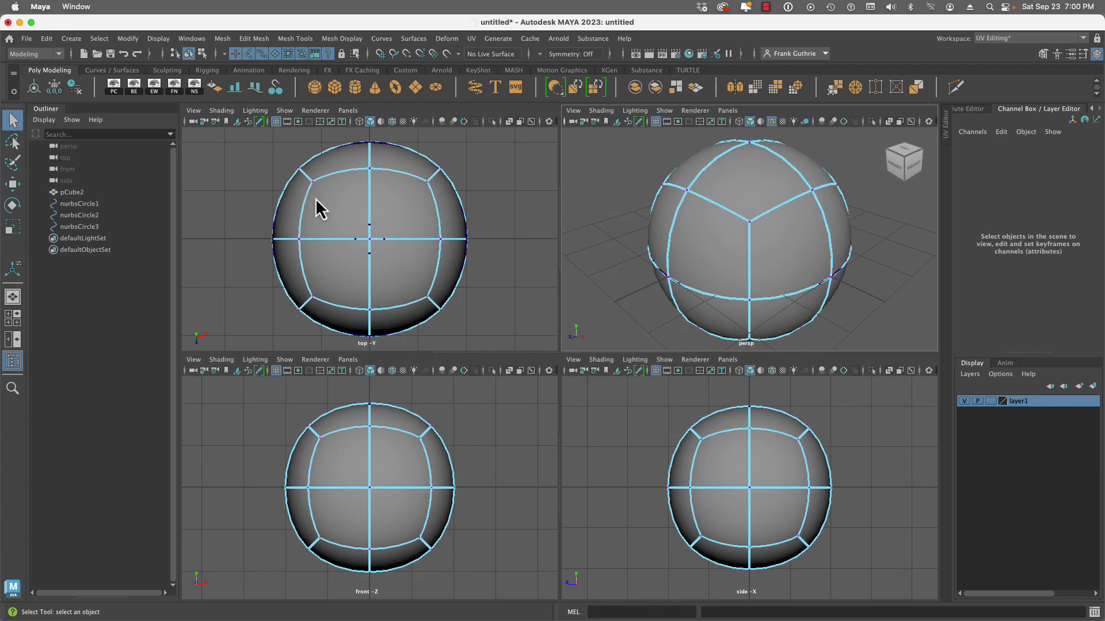
{"action": "key", "text": "space"}
{"action": "key", "text": "4"}
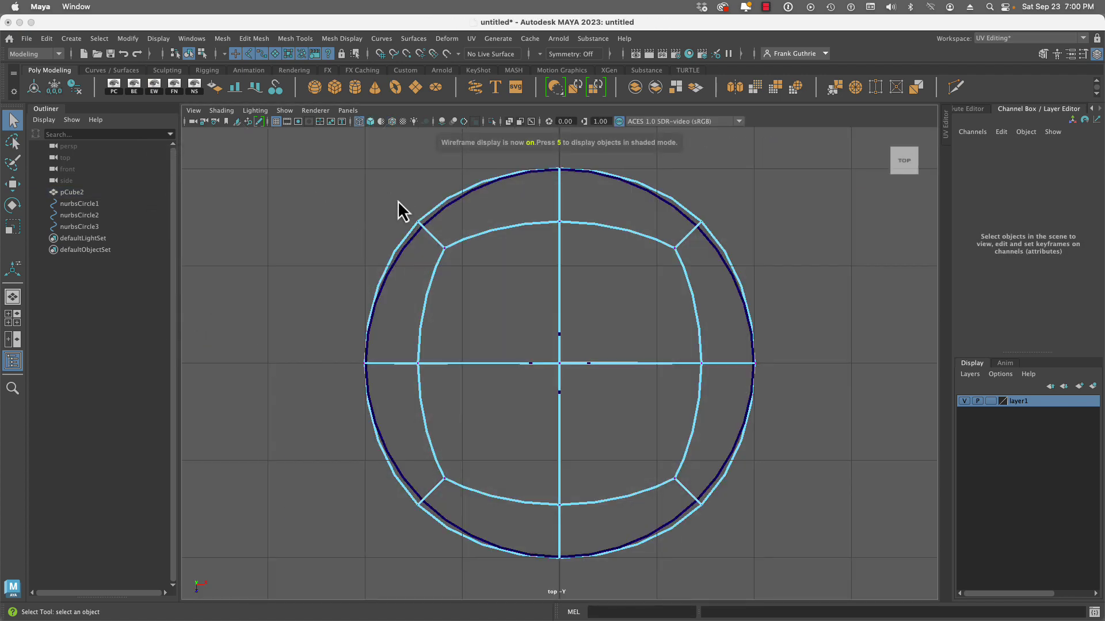
{"action": "left_click_drag", "start_coordinate": [398, 205], "coordinate": [471, 290]}
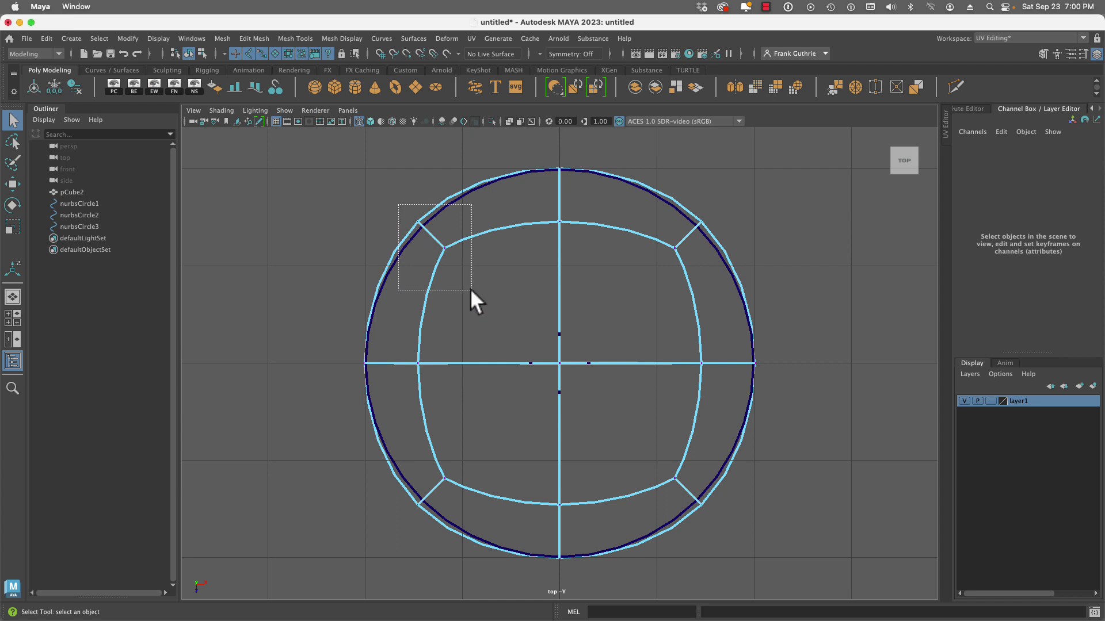
{"action": "mouse_move", "coordinate": [471, 289]}
{"action": "left_mouse_down"}
{"action": "mouse_move", "coordinate": [456, 255]}
{"action": "mouse_move", "coordinate": [480, 284]}
{"action": "left_mouse_up"}
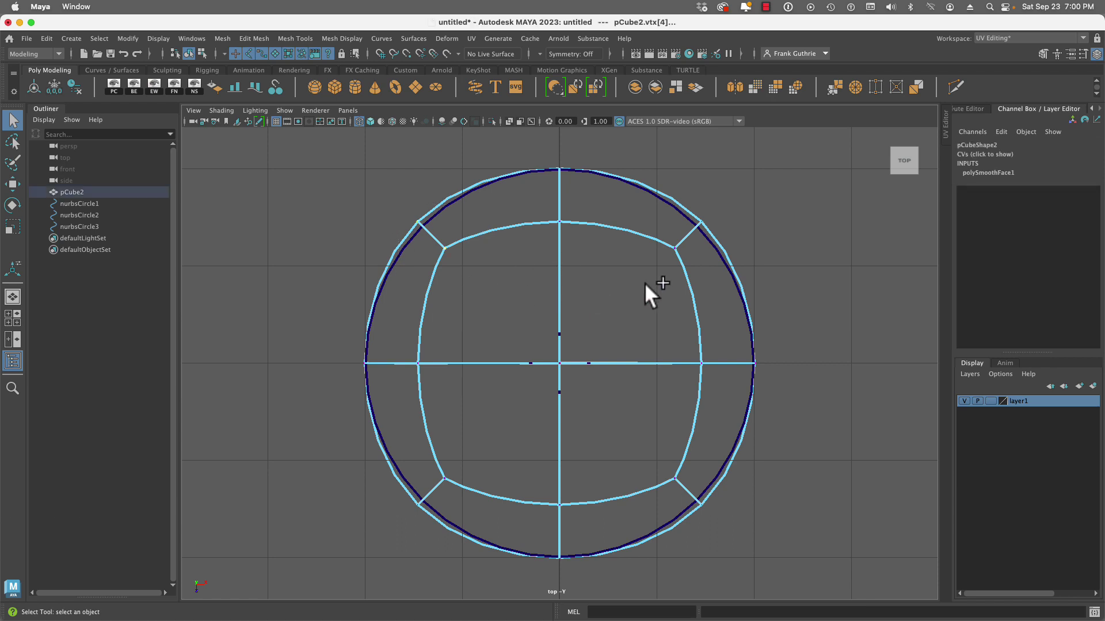
{"action": "left_click_drag", "start_coordinate": [645, 282], "coordinate": [714, 209], "text": "shift"}
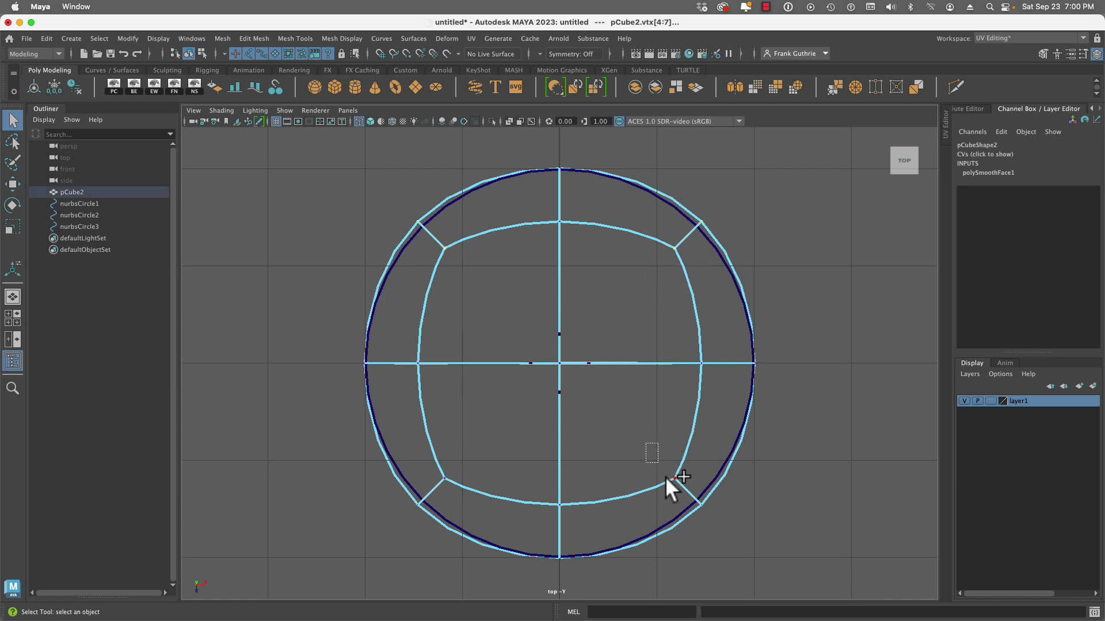
{"action": "left_click_drag", "start_coordinate": [666, 477], "coordinate": [683, 488]}
{"action": "left_click_drag", "start_coordinate": [464, 440], "coordinate": [364, 542], "text": "shift"}
Step: In a wireframe front view, add the corner vertices to the selection
{"action": "key", "text": "space"}
{"action": "key", "text": "space"}
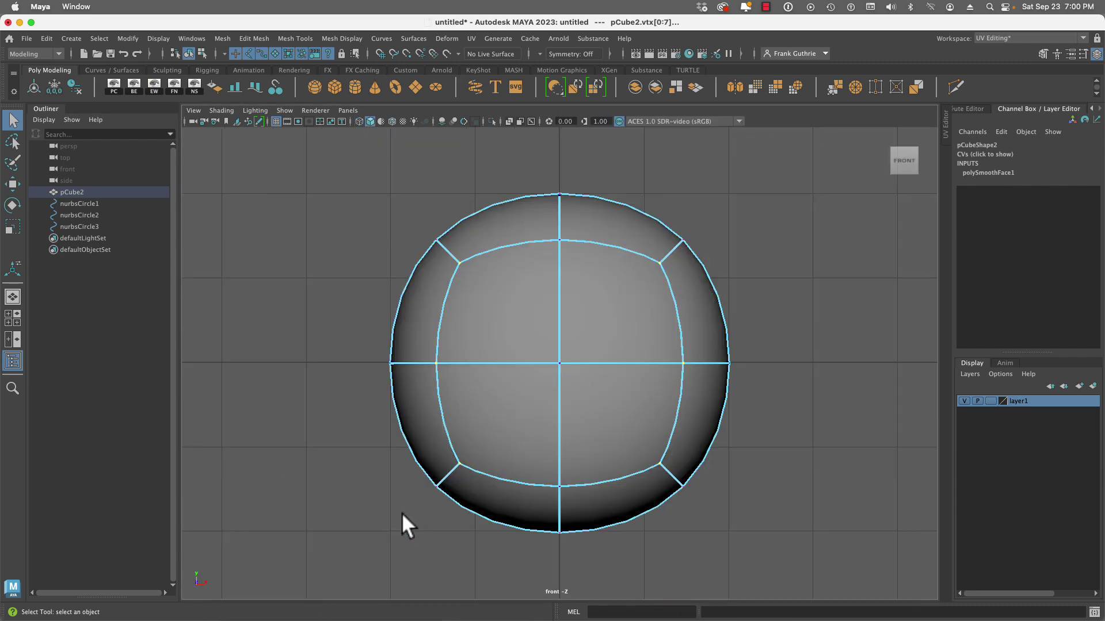
{"action": "key", "text": "4"}
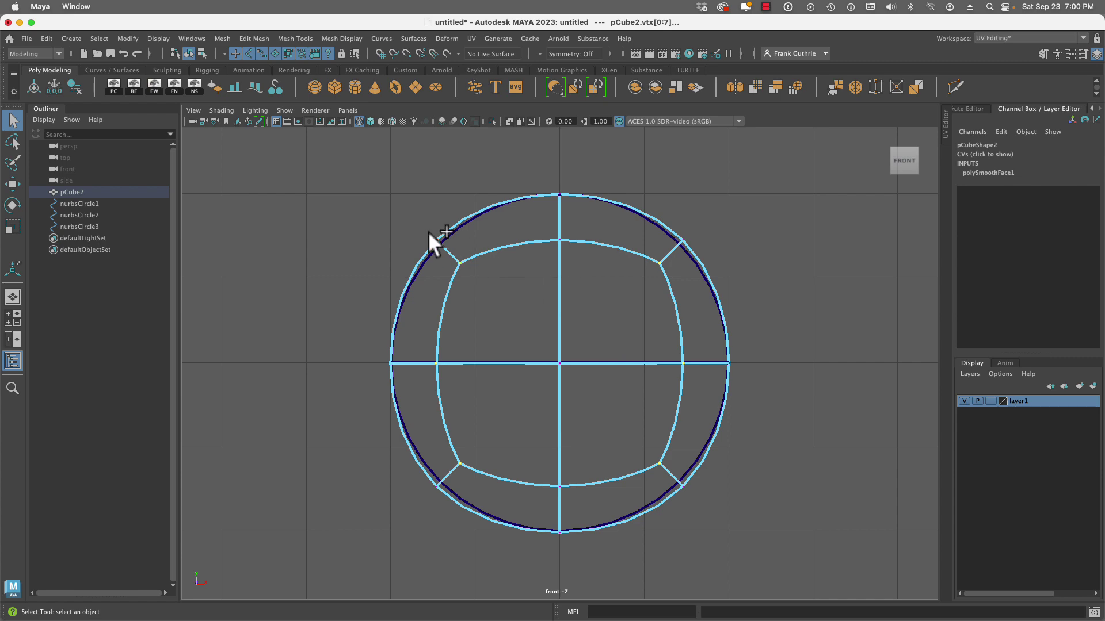
{"action": "left_click_drag", "start_coordinate": [410, 213], "coordinate": [476, 283], "text": "shift"}
{"action": "left_click_drag", "start_coordinate": [637, 290], "coordinate": [696, 241], "text": "shift"}
{"action": "left_click_drag", "start_coordinate": [464, 444], "coordinate": [486, 460], "text": "shift"}
{"action": "key", "text": "space"}
{"action": "key", "text": "space"}
Step: In a wireframe side view, add the corner vertices, then return to perspective
{"action": "key", "text": "4"}
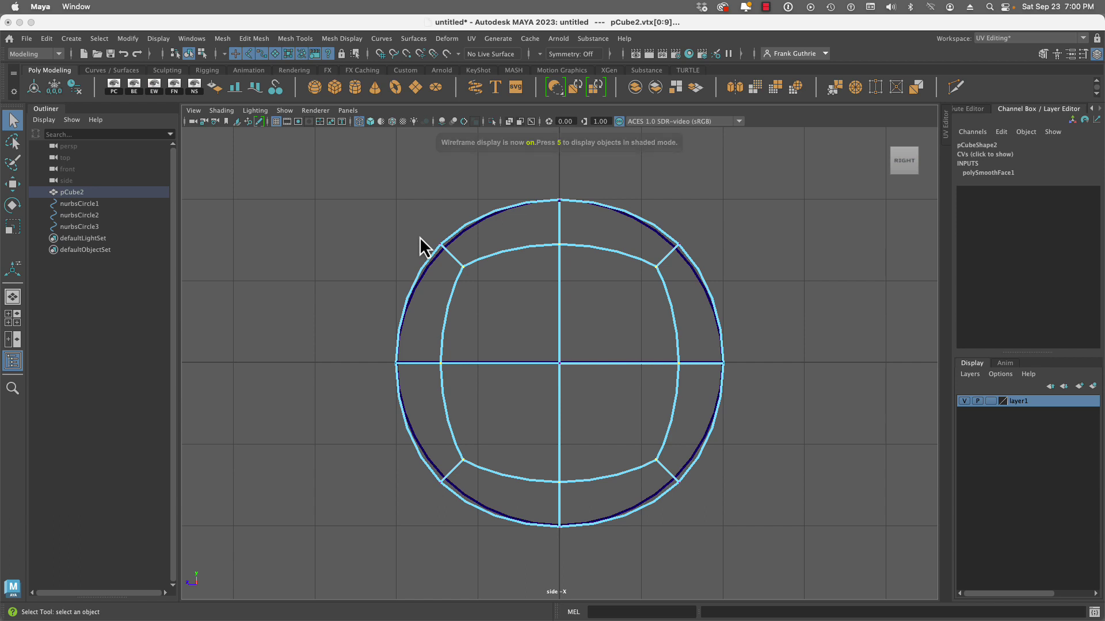
{"action": "left_click_drag", "start_coordinate": [412, 217], "coordinate": [477, 295]}
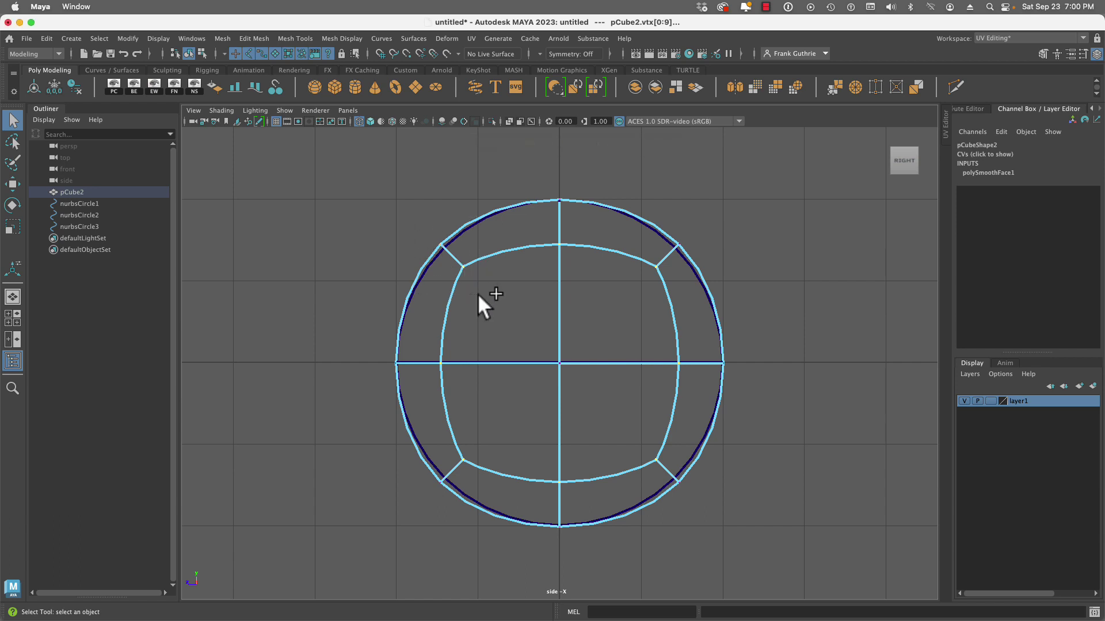
{"action": "left_click_drag", "start_coordinate": [626, 293], "coordinate": [695, 237], "text": "shift"}
{"action": "left_click_drag", "start_coordinate": [490, 494], "coordinate": [425, 436], "text": "shift"}
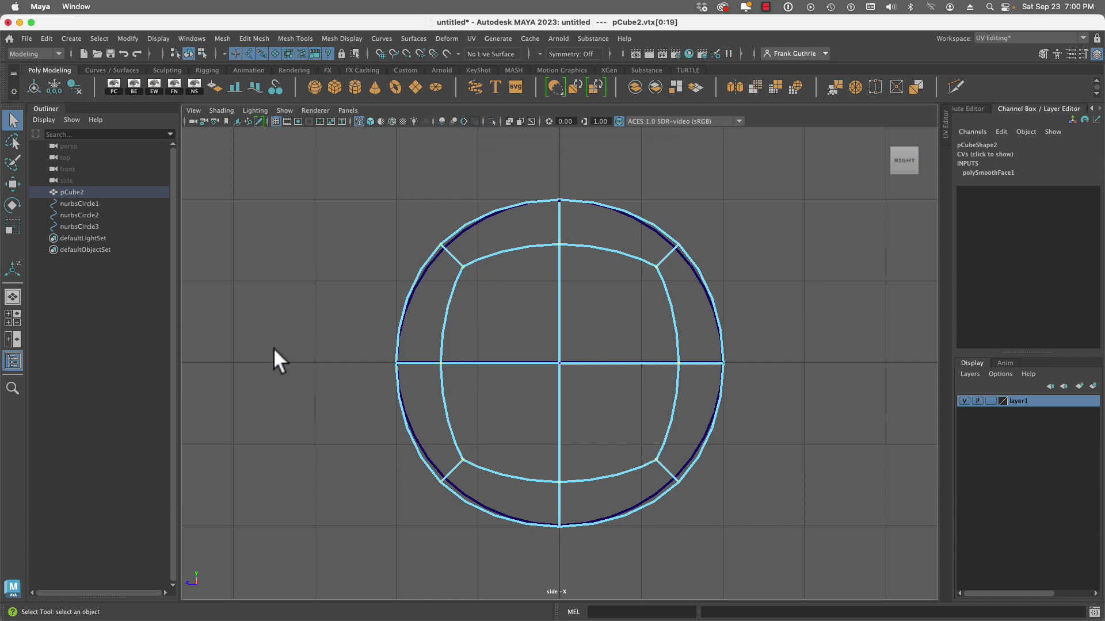
{"action": "key", "text": "space"}
{"action": "key", "text": "space"}
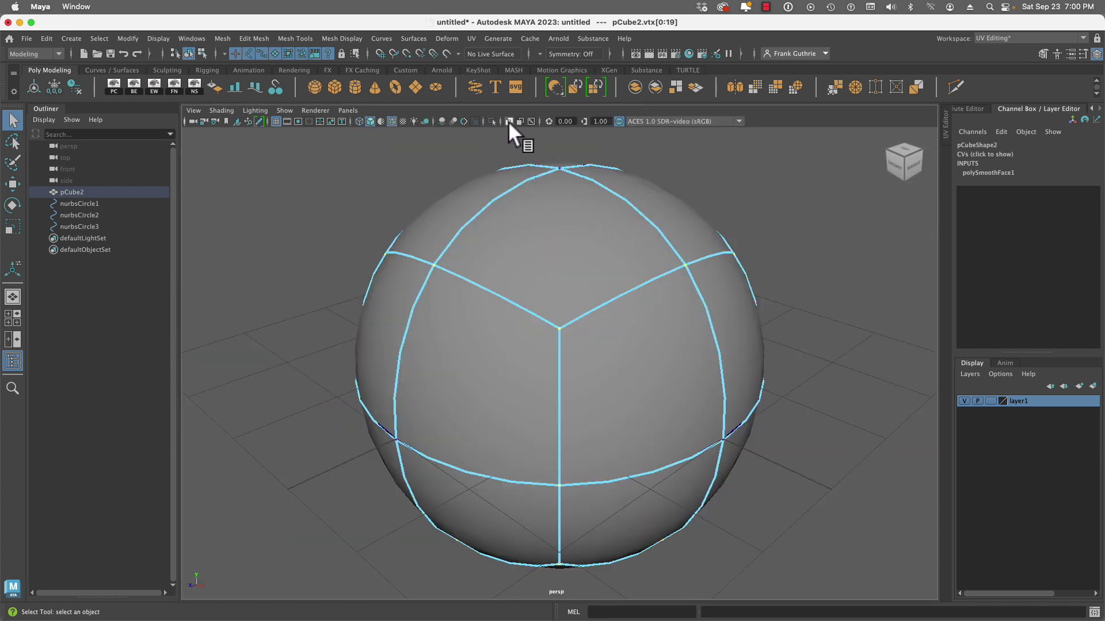
Step: Turn on X-Ray and scale the selected corner vertices slightly inward
{"action": "left_click", "coordinate": [509, 121]}
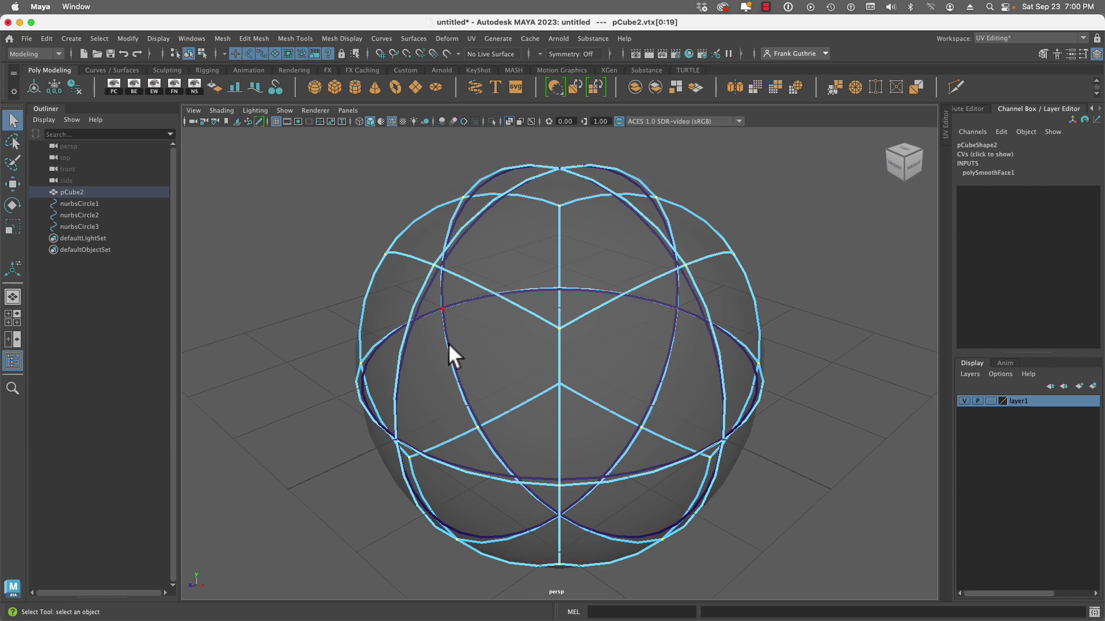
{"action": "mouse_move", "coordinate": [653, 321]}
{"action": "left_mouse_down", "text": "alt"}
{"action": "mouse_move", "coordinate": [662, 323]}
{"action": "mouse_move", "coordinate": [530, 316]}
{"action": "mouse_move", "coordinate": [661, 323]}
{"action": "left_mouse_up", "text": "alt"}
{"action": "key", "text": "r"}
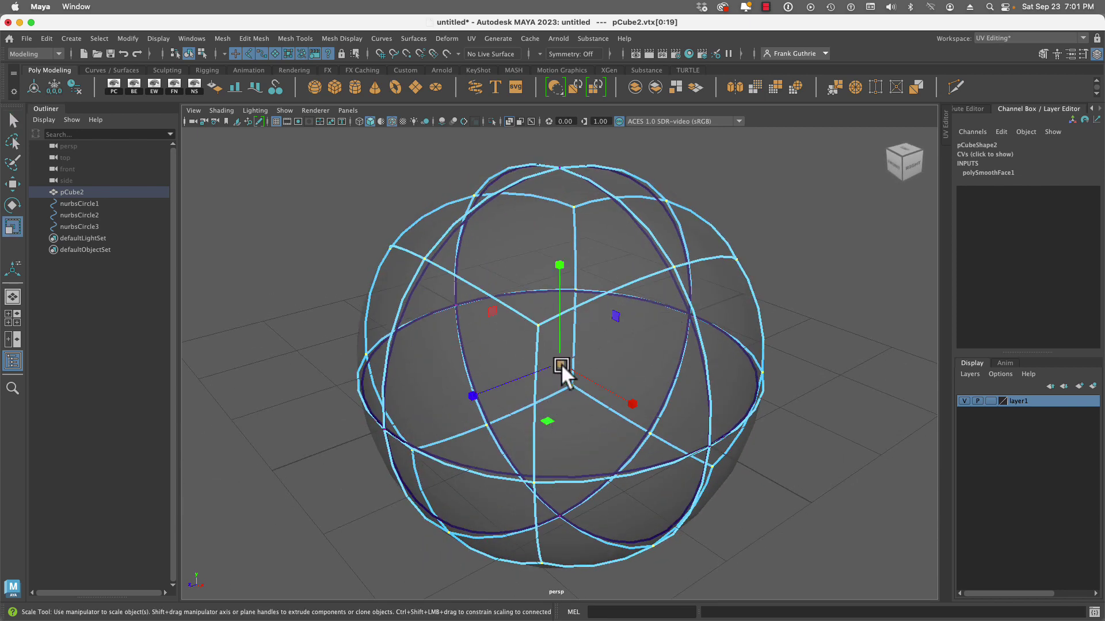
{"action": "left_click_drag", "start_coordinate": [561, 364], "coordinate": [543, 362]}
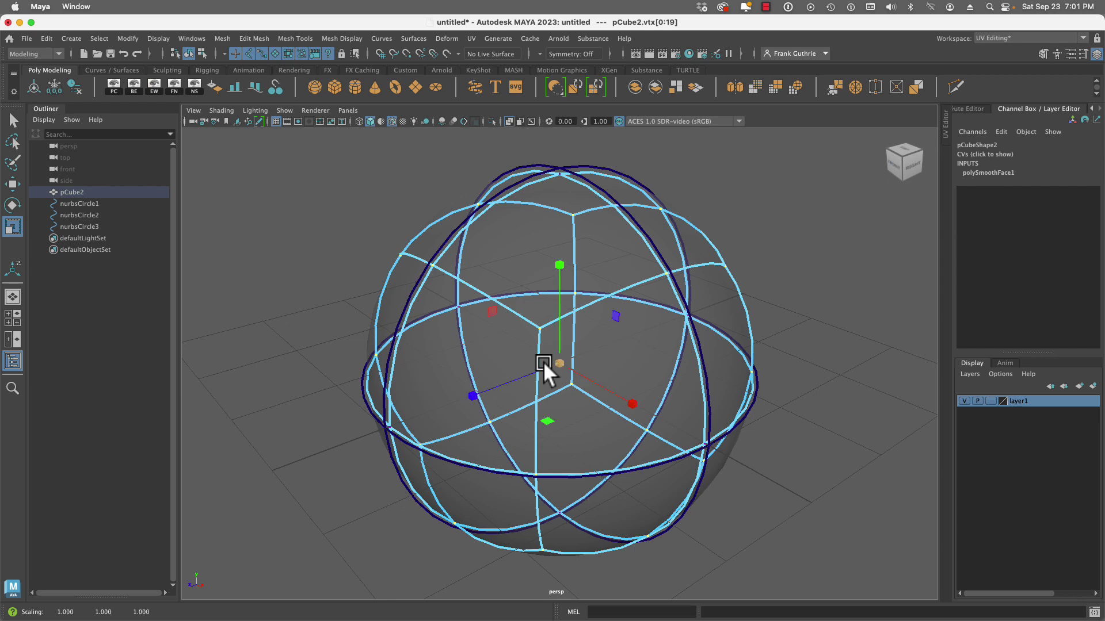
Step: In the front view, shrink the selected vertices a little further to follow the circles
{"action": "key", "text": "space"}
{"action": "key", "text": "space"}
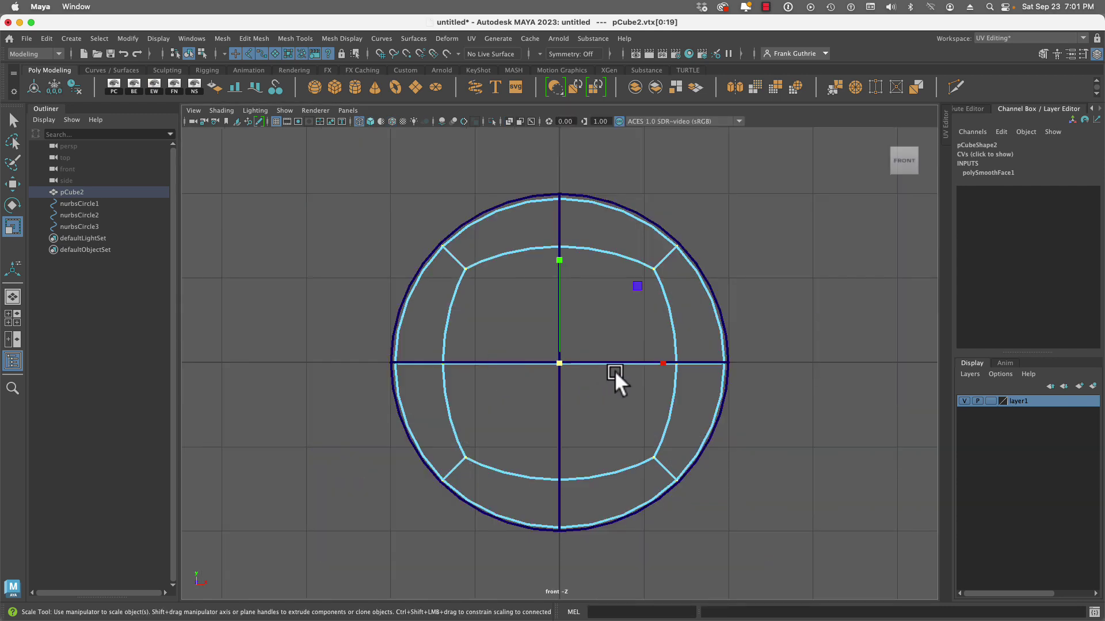
{"action": "scroll", "coordinate": [754, 290], "scroll_direction": "up", "scroll_amount": 4}
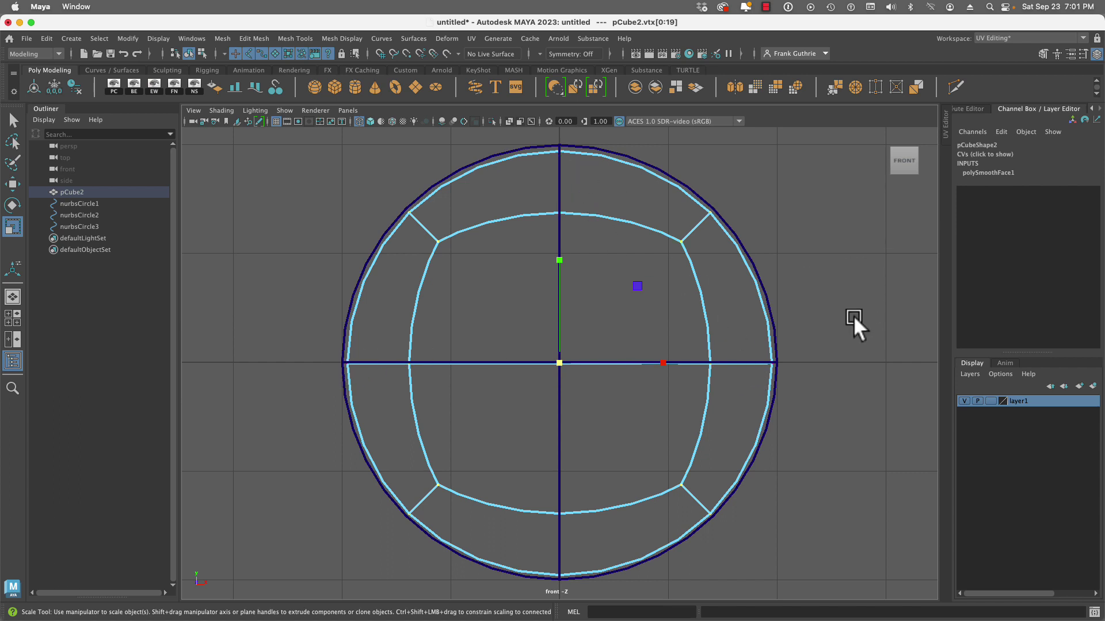
{"action": "middle_click_drag", "start_coordinate": [851, 314], "coordinate": [849, 316]}
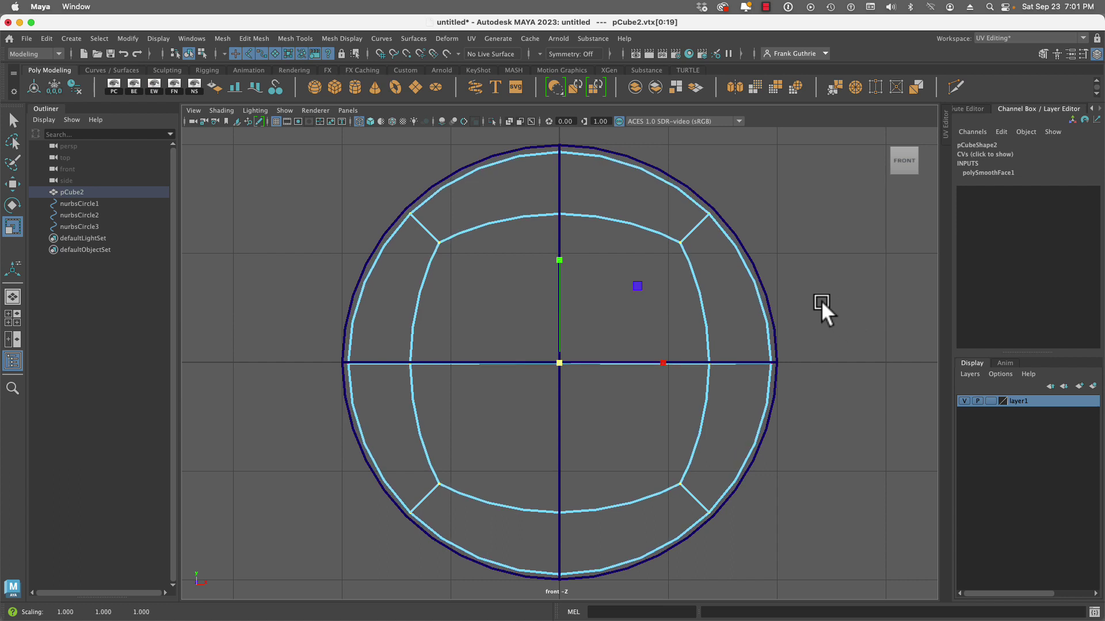
Step: Back in Object Mode, reselect pCube2 and drag Scale X/Y/Z together to 148.938
{"action": "right_click_drag", "start_coordinate": [814, 289], "coordinate": [842, 263]}
{"action": "left_click", "coordinate": [795, 233]}
{"action": "left_click", "coordinate": [598, 269]}
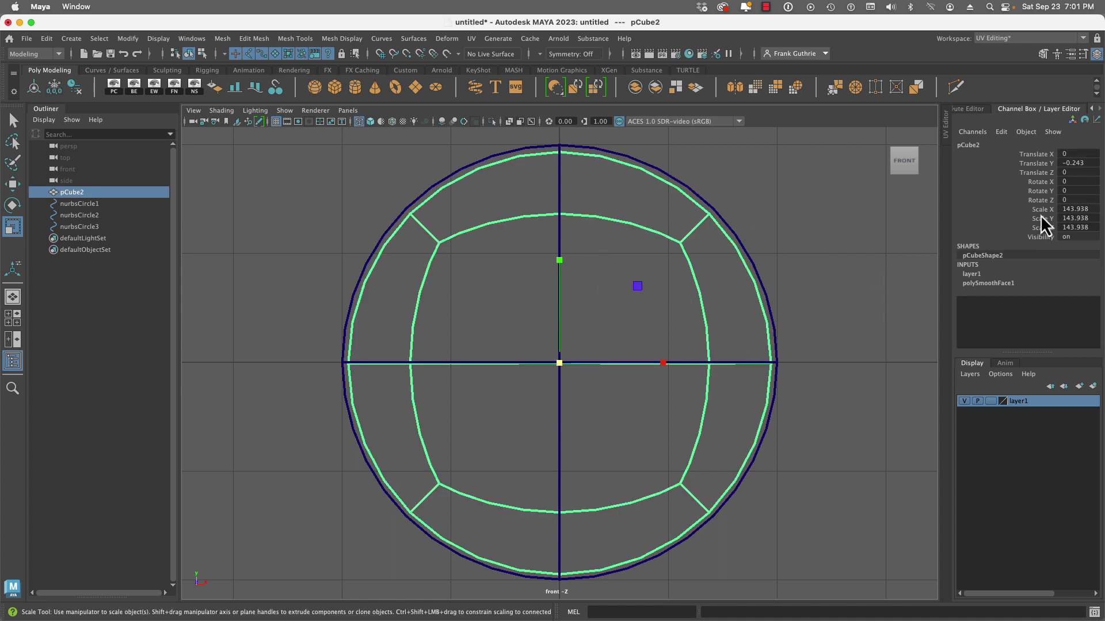
{"action": "left_click_drag", "start_coordinate": [1040, 211], "coordinate": [1036, 231]}
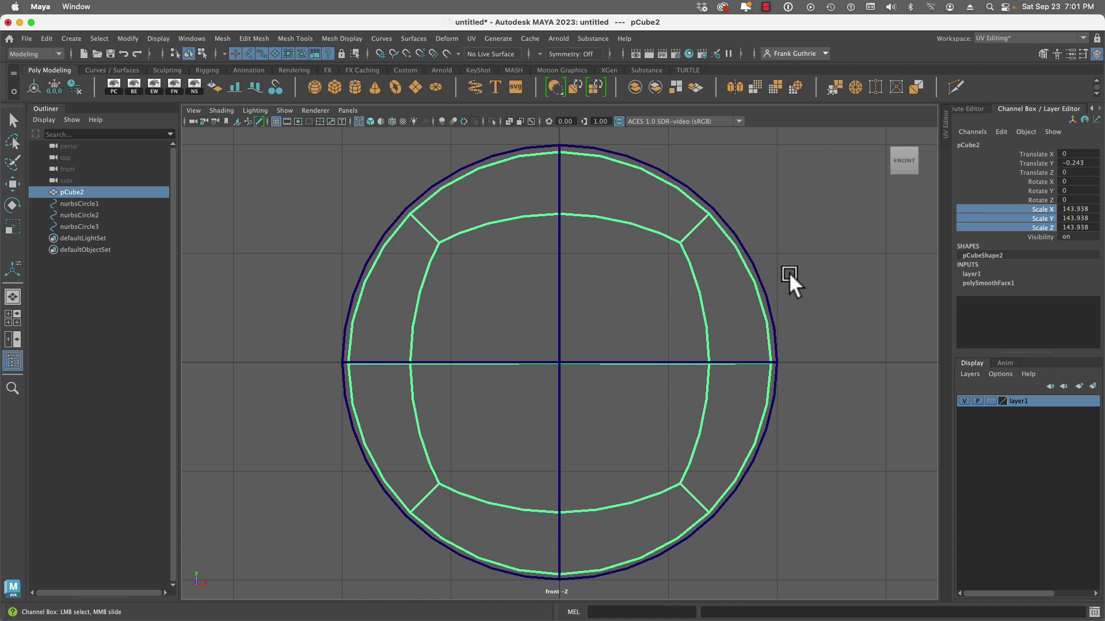
{"action": "middle_click_drag", "start_coordinate": [789, 272], "coordinate": [817, 289]}
Step: In the enlarged top view, trim pCube2's uniform scale down to 148.838
{"action": "key", "text": "space"}
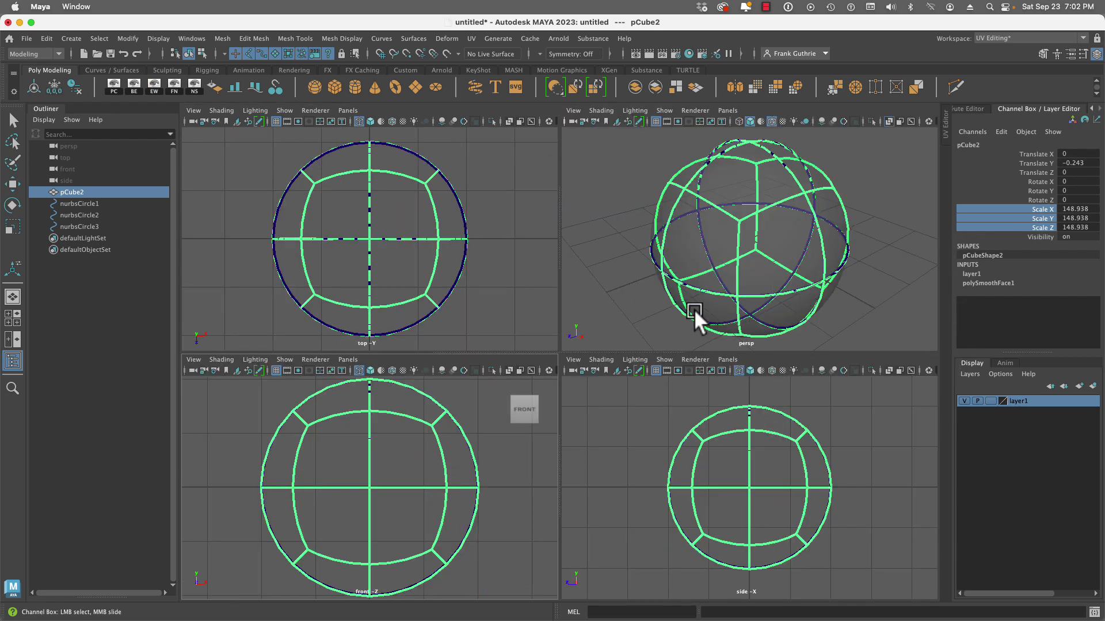
{"action": "key", "text": "space"}
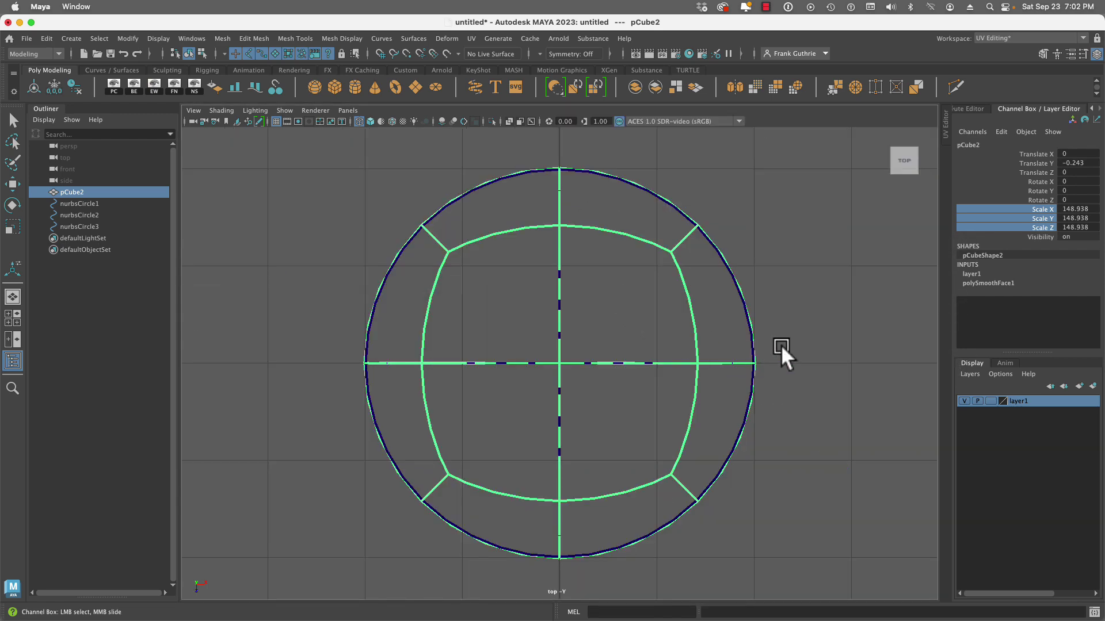
{"action": "middle_click_drag", "start_coordinate": [782, 344], "coordinate": [782, 347]}
Step: Check the wireframe sphere against the circles in the top, front and side views
{"action": "key", "text": "4"}
{"action": "key", "text": "space"}
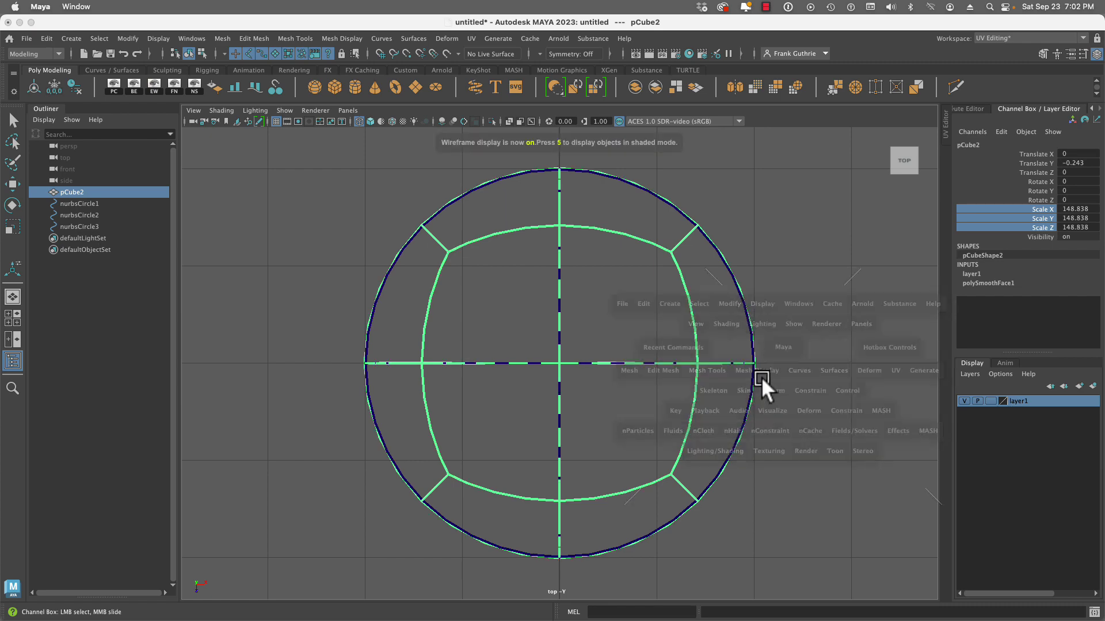
{"action": "key", "text": "space"}
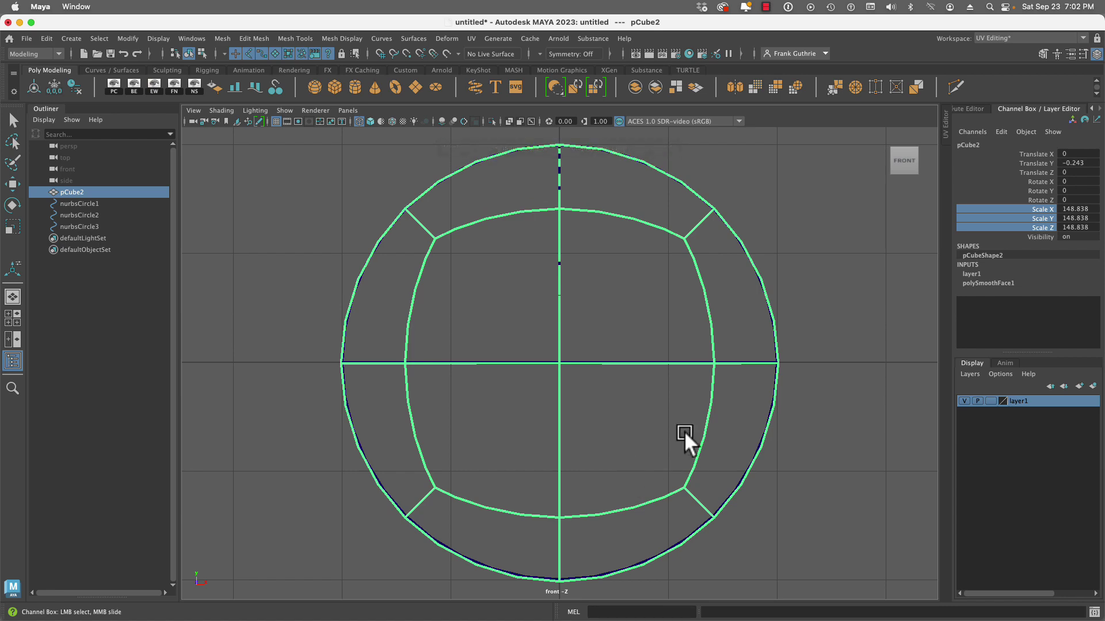
{"action": "key", "text": "space"}
{"action": "key", "text": "space"}
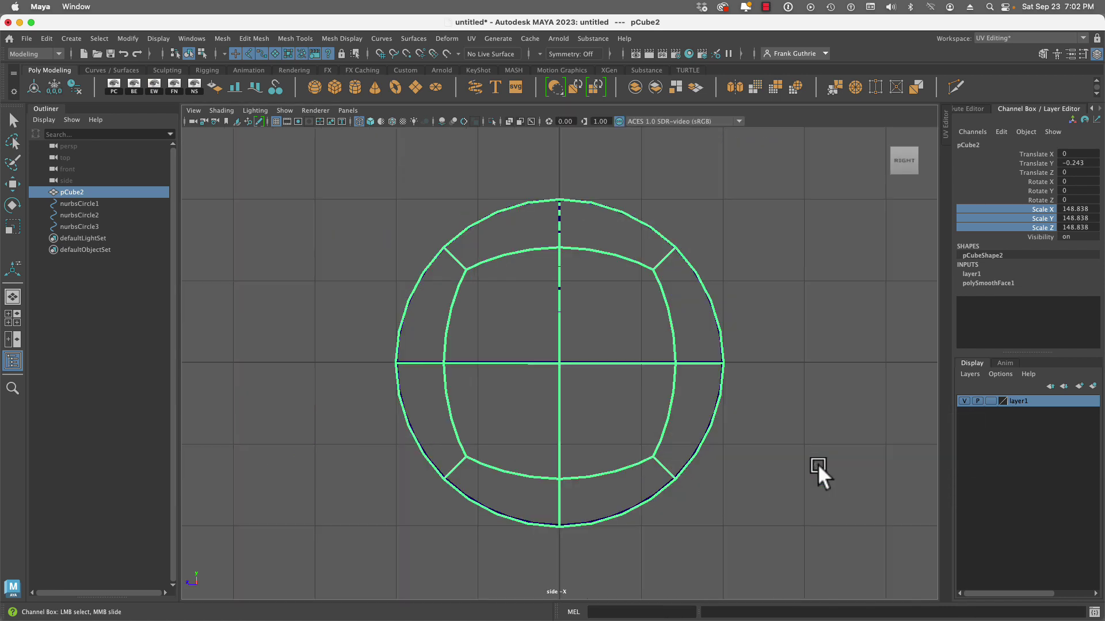
{"action": "key", "text": "space"}
{"action": "key", "text": "space"}
Step: Return to a shaded perspective view and deselect the sphere
{"action": "key", "text": "5"}
{"action": "key", "text": "r"}
{"action": "left_click", "coordinate": [327, 206]}
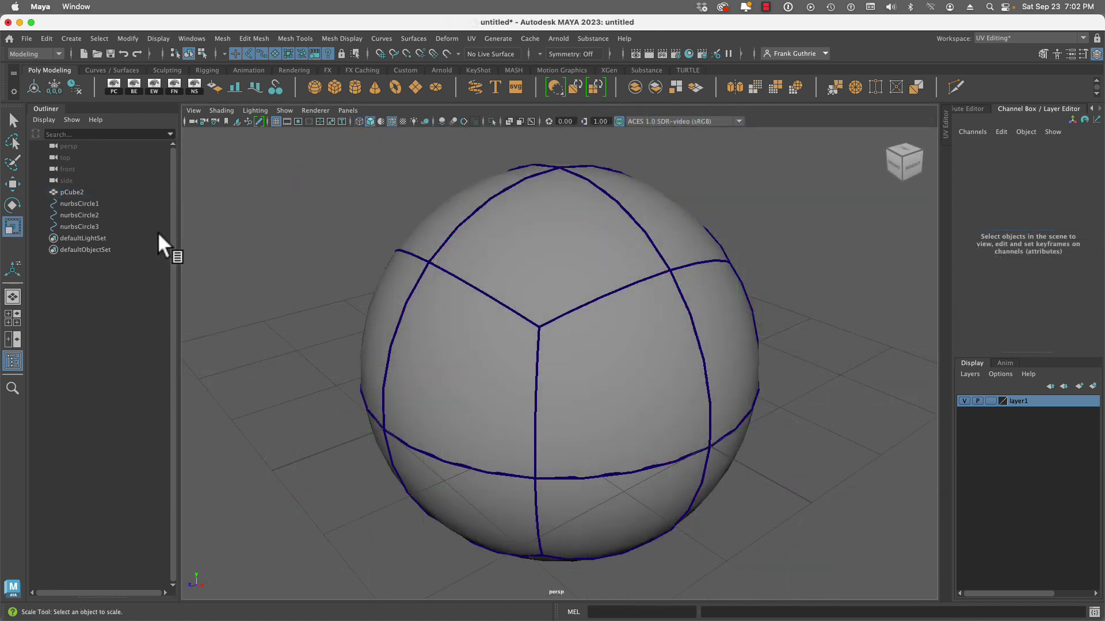
Step: Delete nurbsCircle1–3 from the Outliner, leaving only the pCube2 sphere
{"action": "left_click_drag", "start_coordinate": [97, 204], "coordinate": [93, 226]}
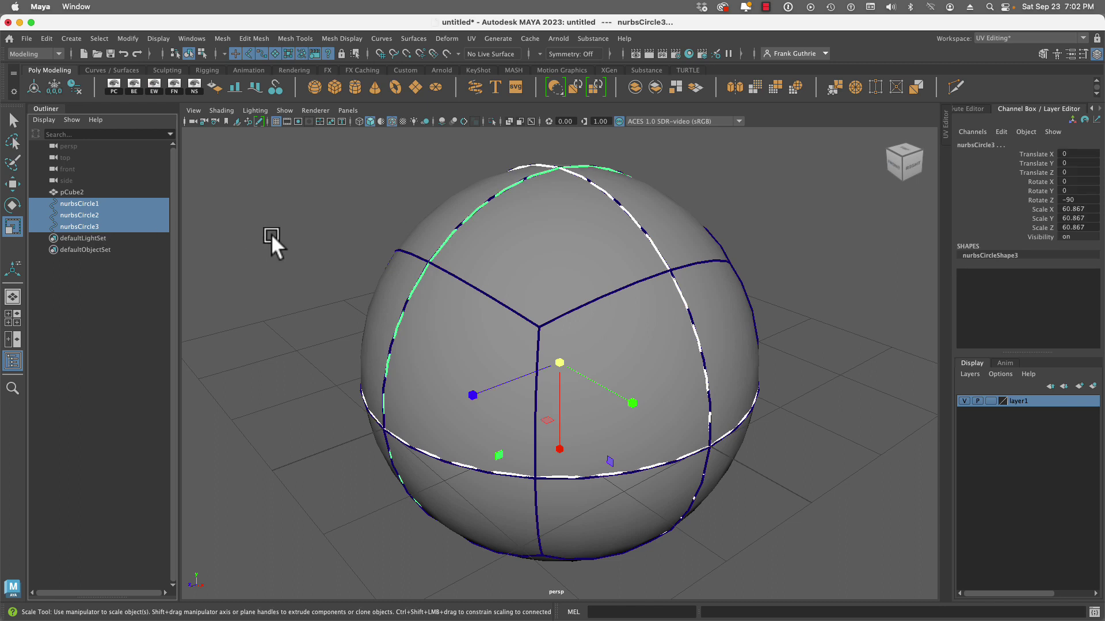
{"action": "key", "text": "Delete"}
{"action": "right_click_drag", "start_coordinate": [437, 263], "coordinate": [496, 256]}
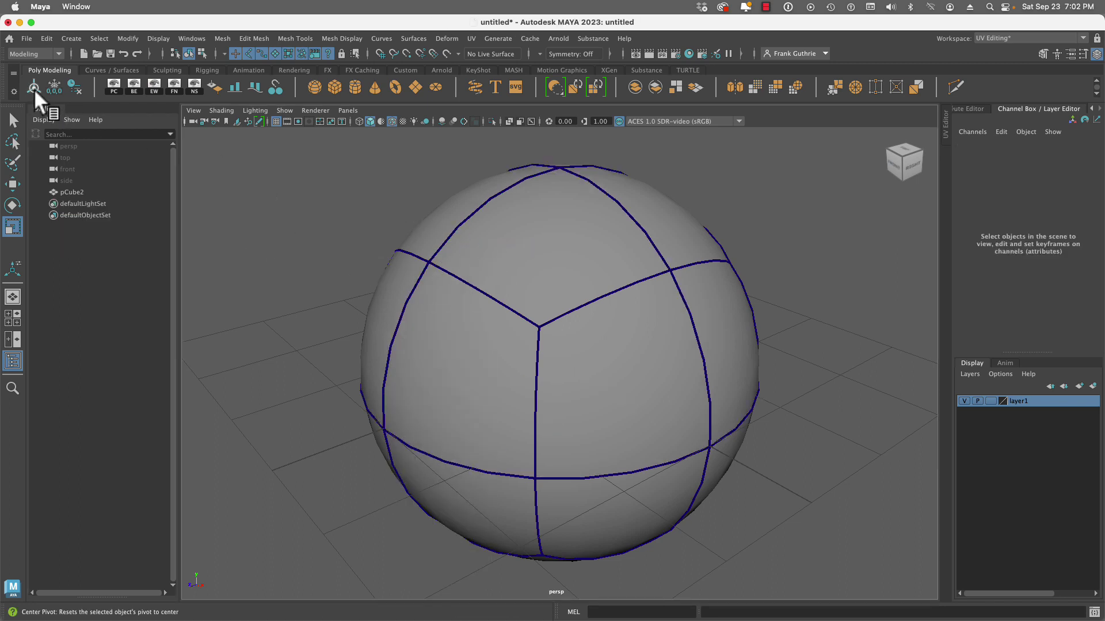